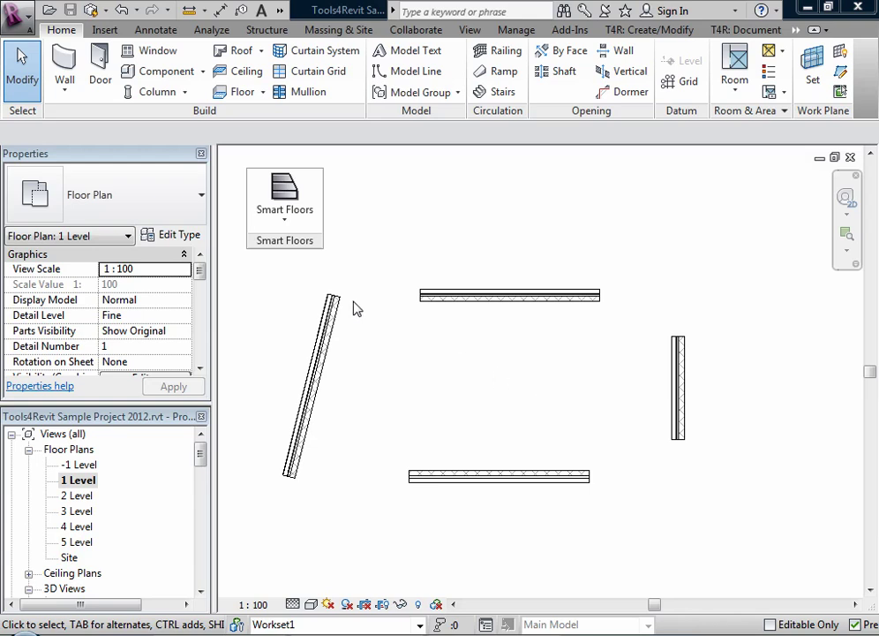
Open the Smart Floors dropdown on the ribbon to show its commands
click(282, 228)
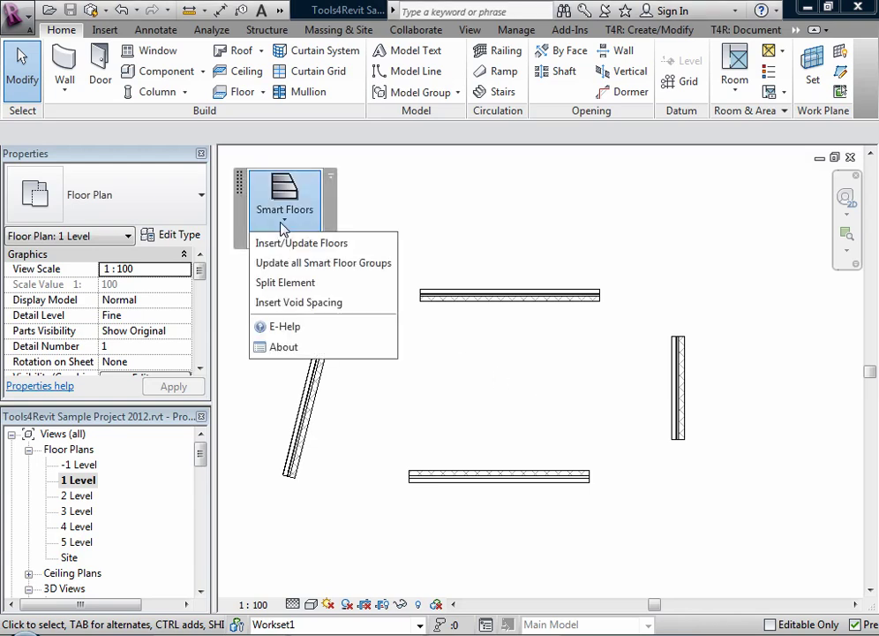
Open Insert/Update Floors and enter '1 group' as the SmartFloors group name
click(353, 243)
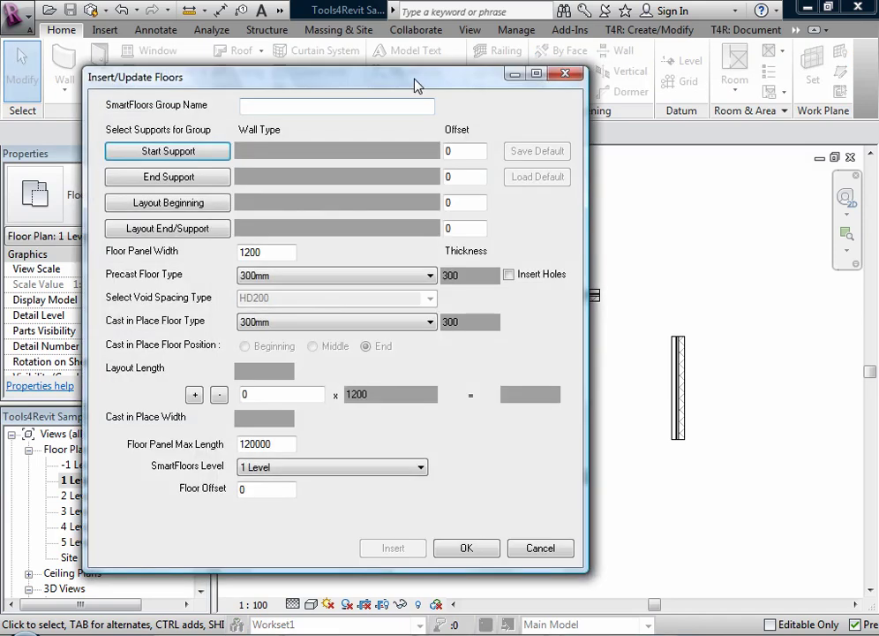
drag(414, 84, 402, 68)
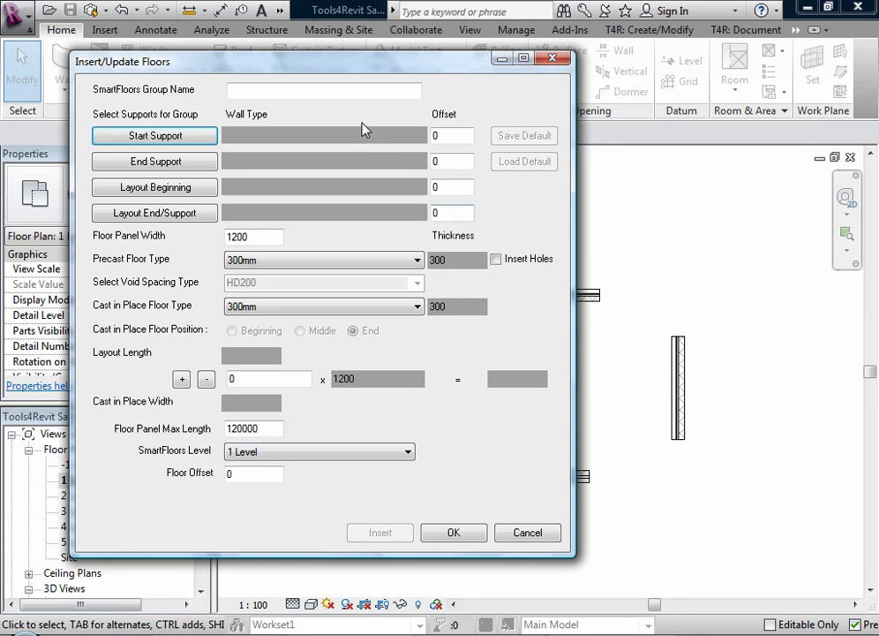
click(248, 91)
text(1 gr)
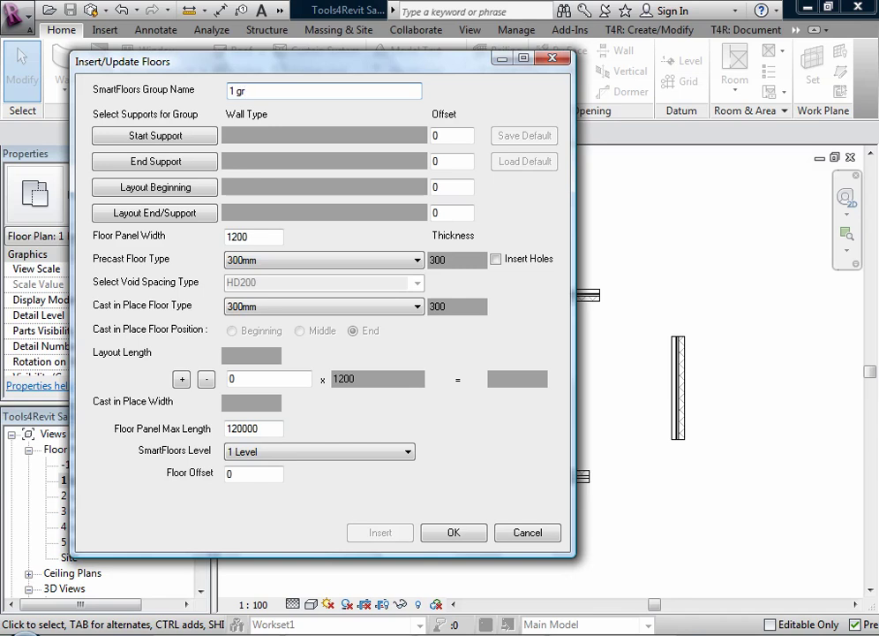
text(oup)
Assign top wall as start support, bottom as end, right as layout beginning, slanted as layout end
click(166, 138)
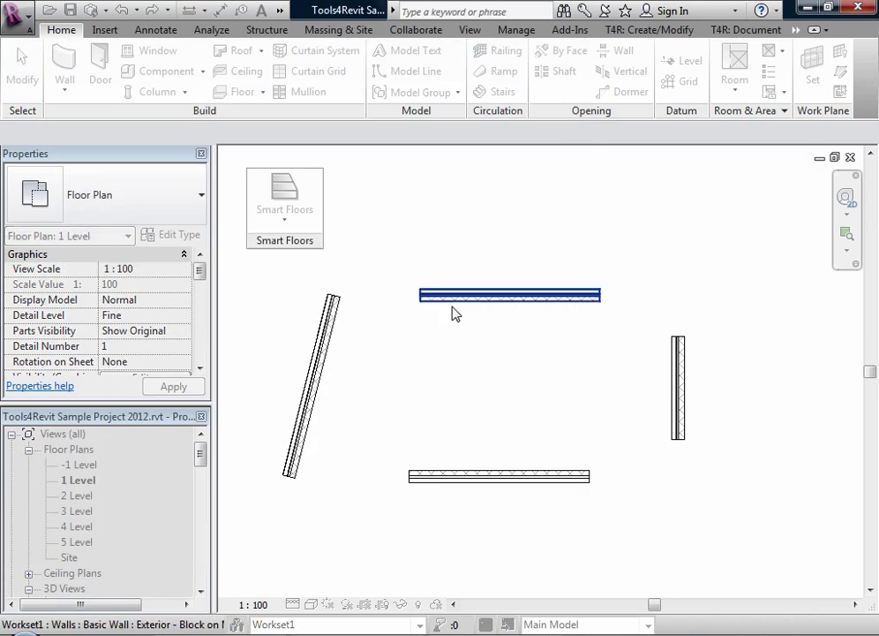
click(502, 302)
click(167, 165)
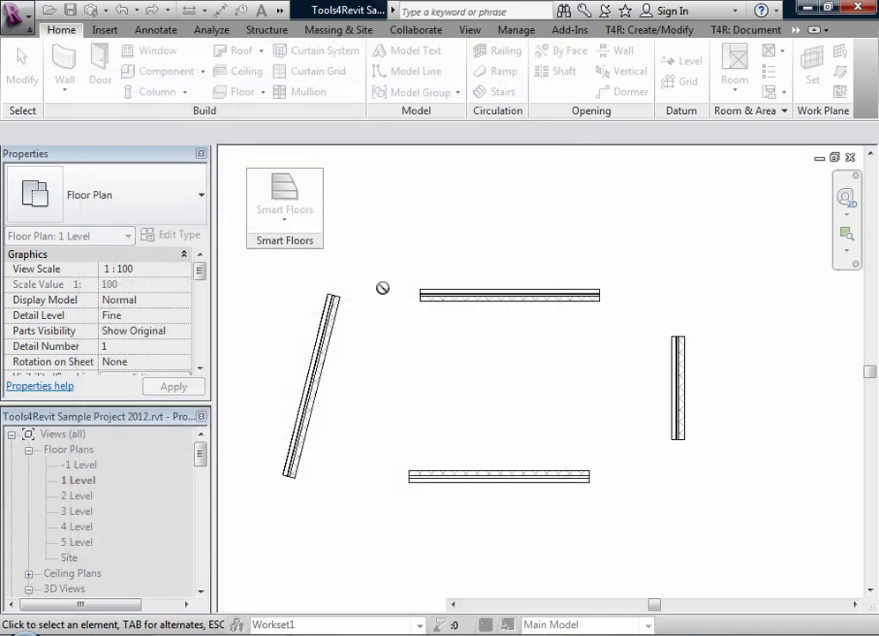
click(492, 481)
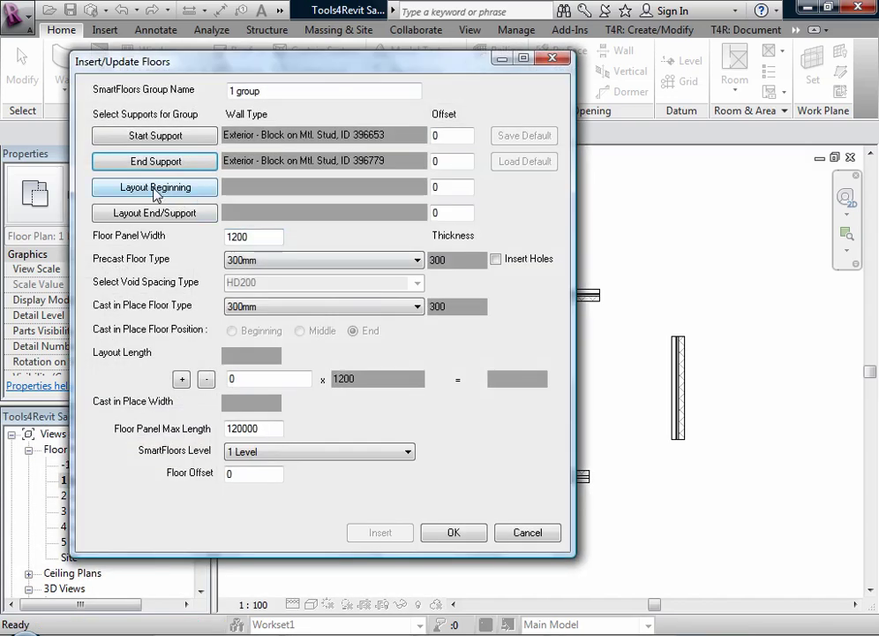
click(156, 188)
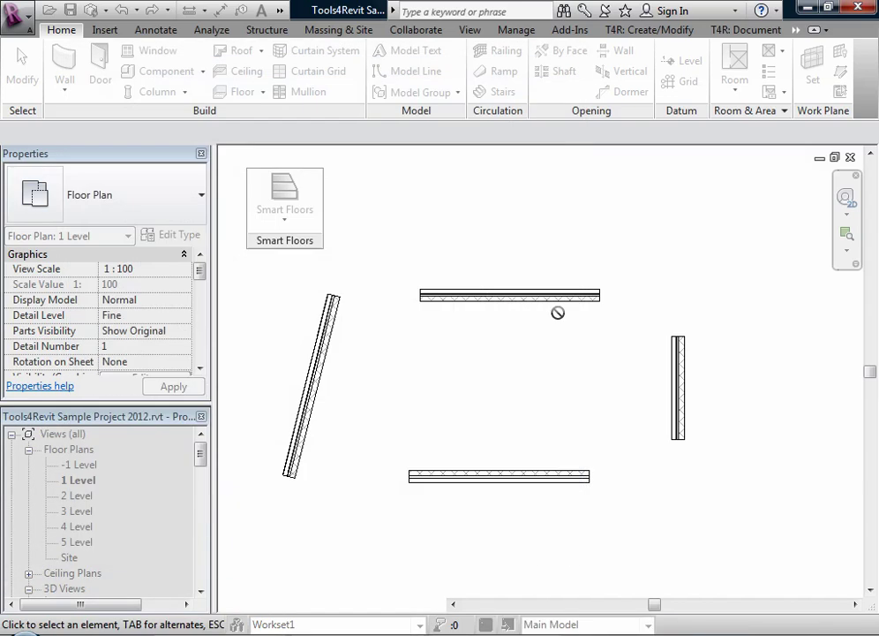
click(680, 385)
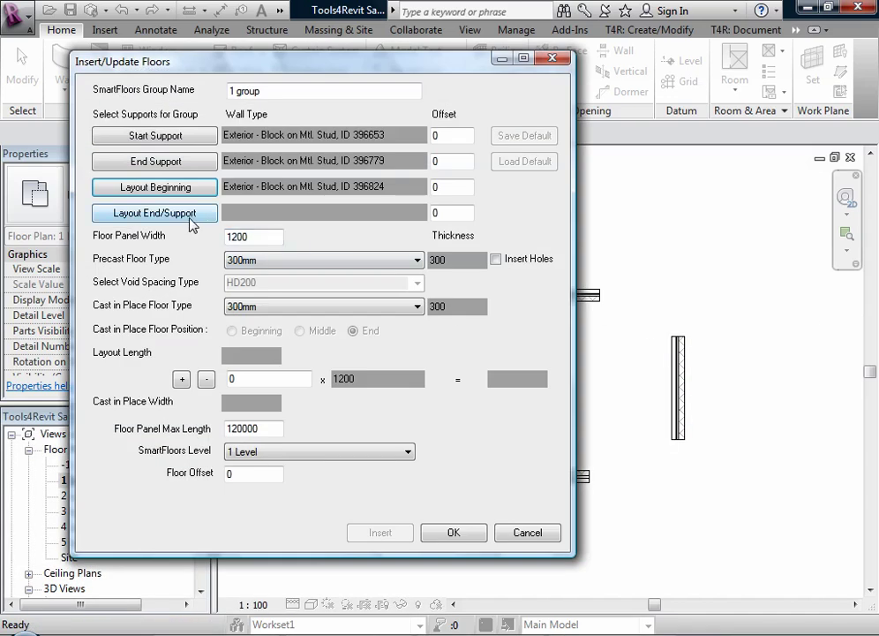
click(190, 217)
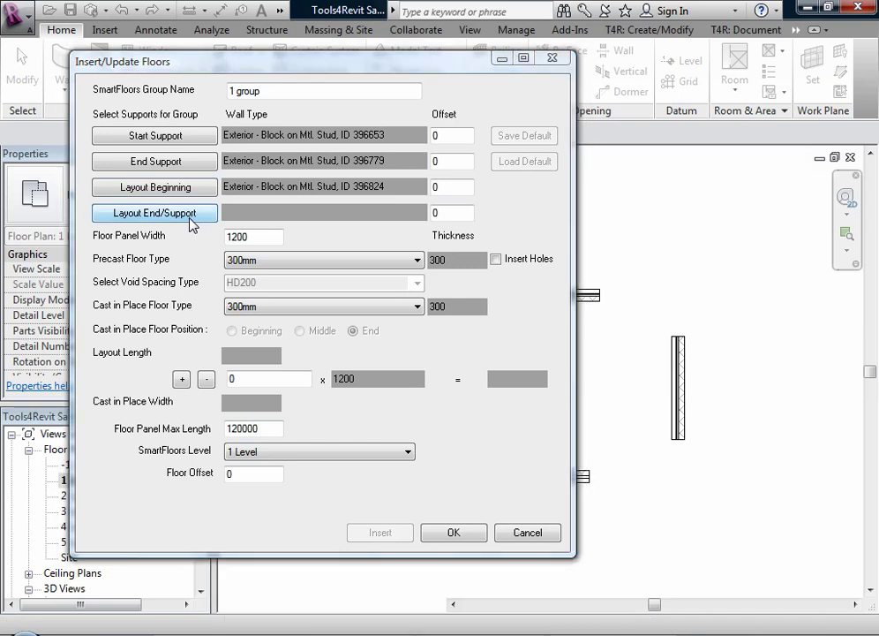
click(318, 369)
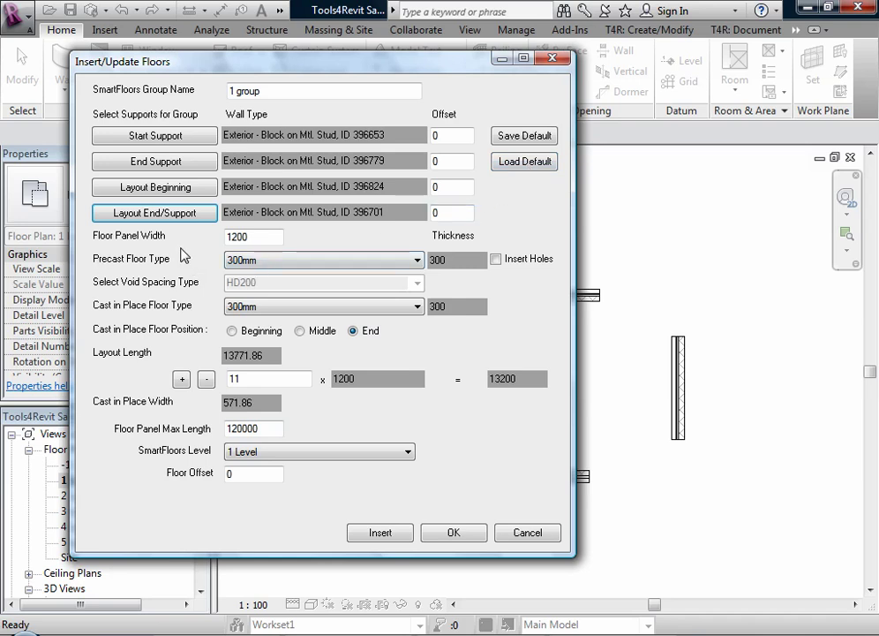
double_click(255, 235)
click(267, 237)
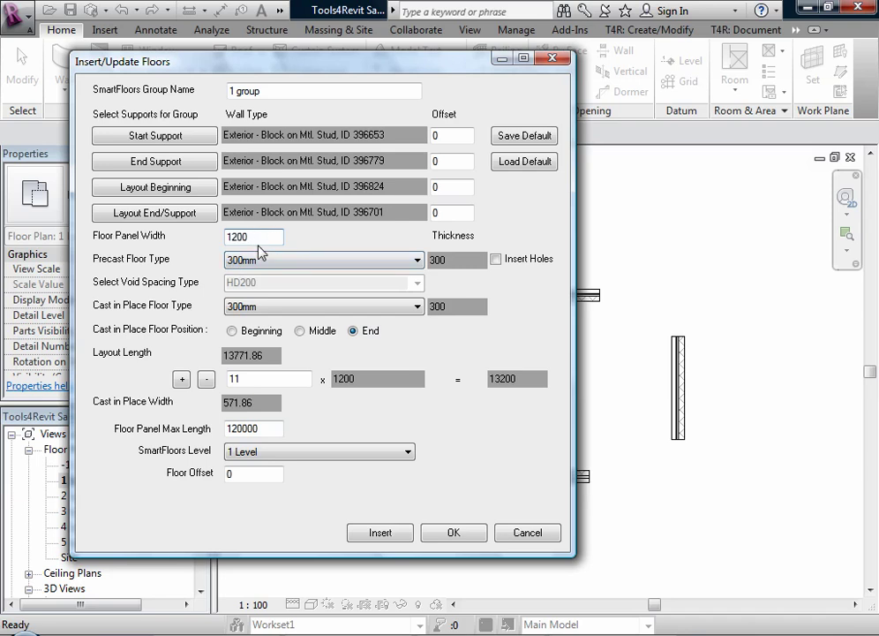
drag(257, 238, 223, 237)
Keep the 300mm precast floor type, tick Insert Holes, and keep HD200 void spacing
click(416, 260)
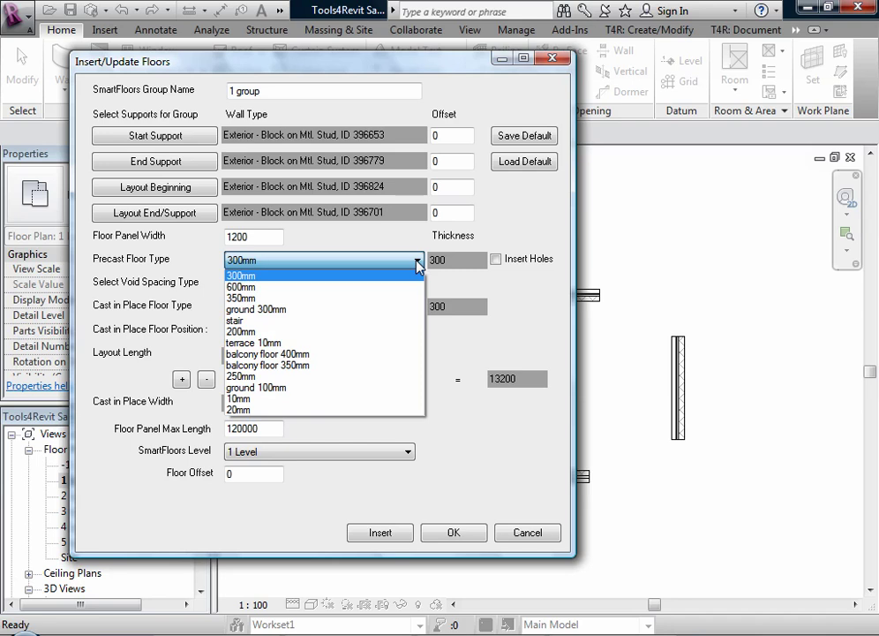
click(281, 258)
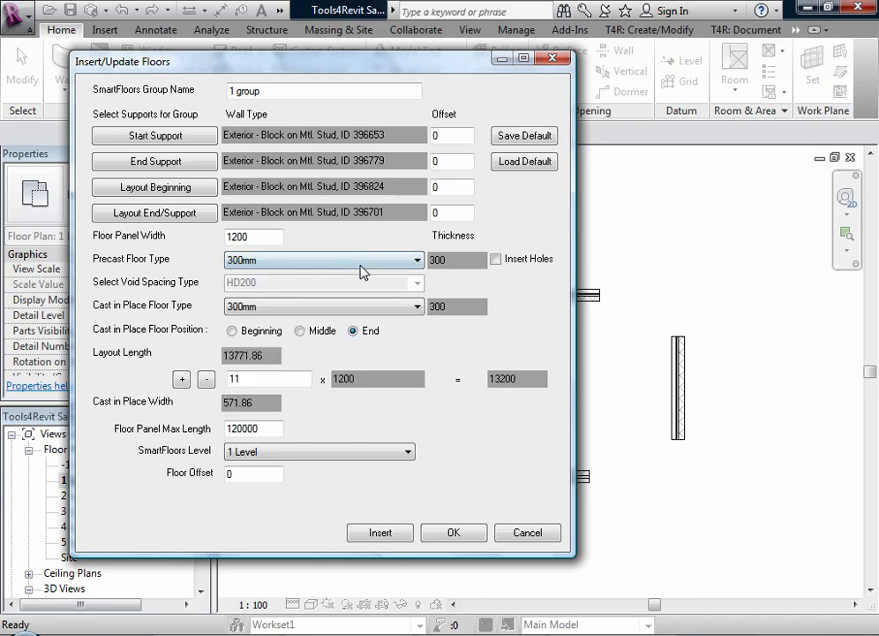
click(496, 259)
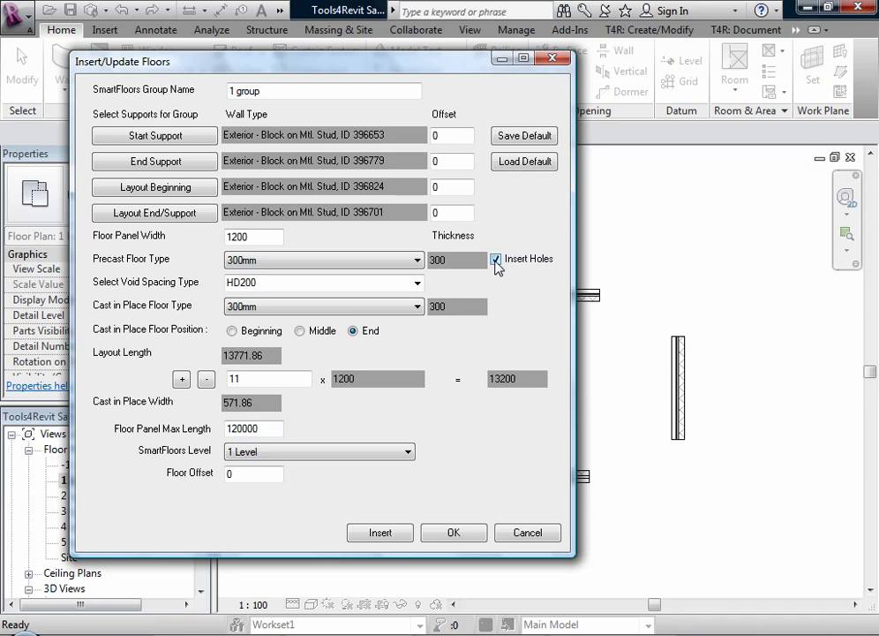
click(417, 282)
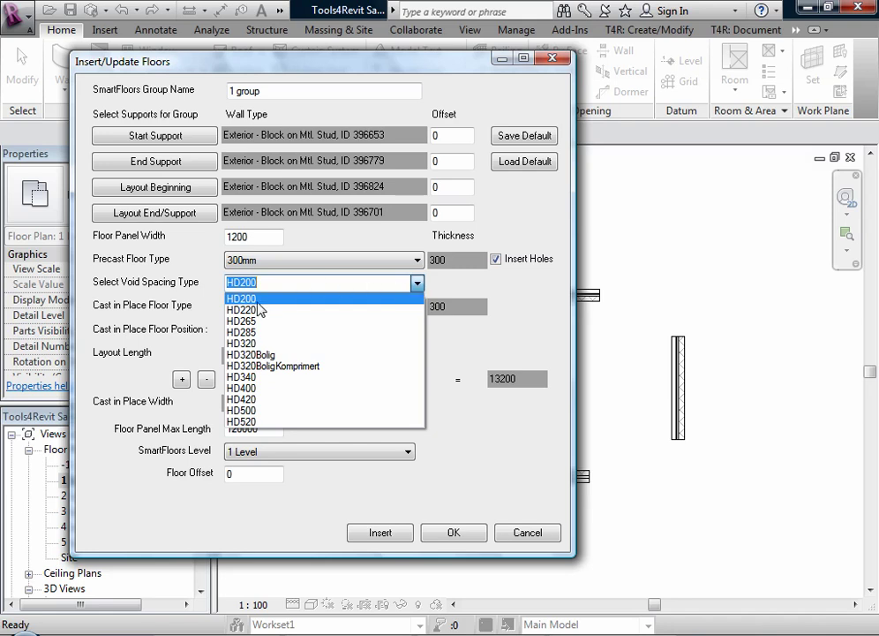
click(309, 299)
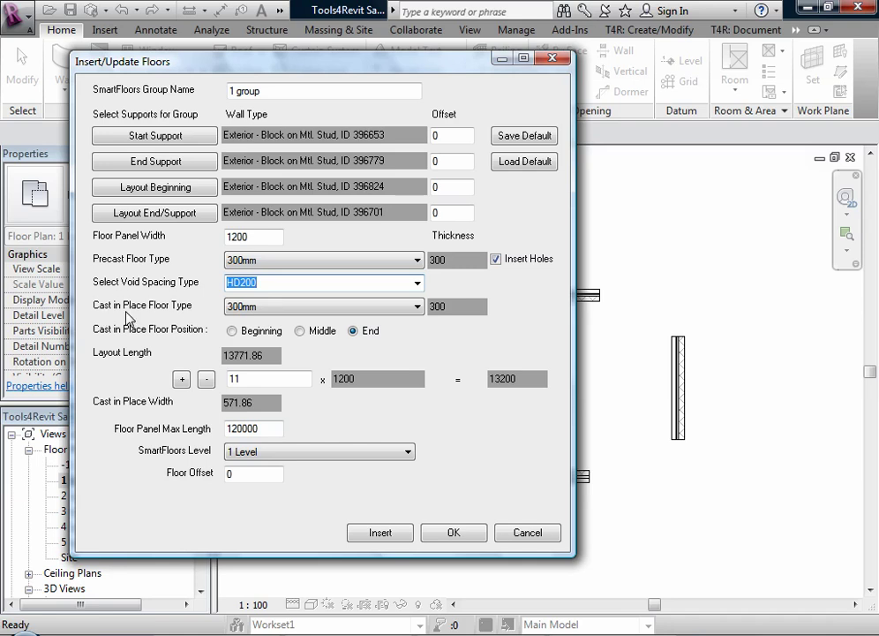
Set the cast-in-place floor to 250mm and select the 1200 panel width and 11-panel count
click(417, 308)
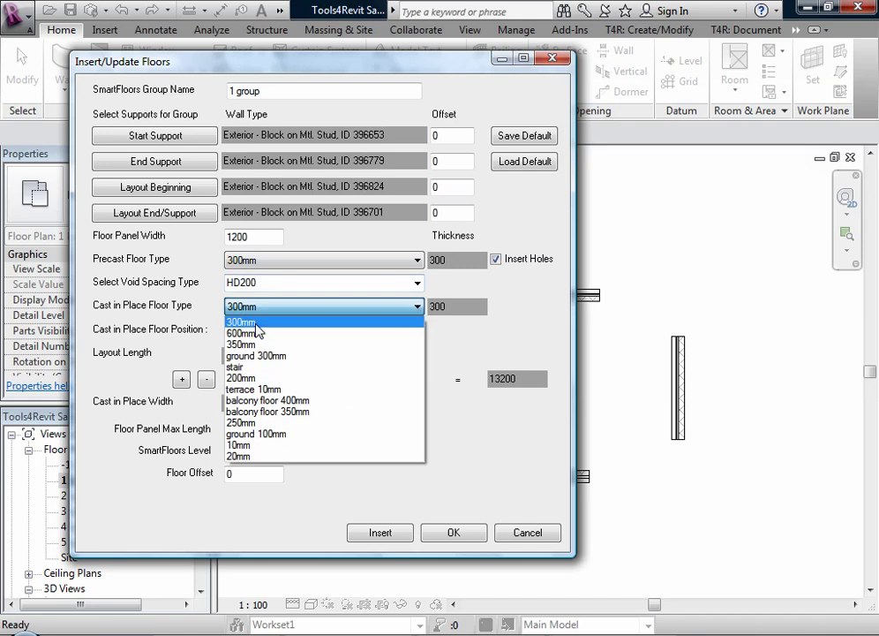
click(254, 424)
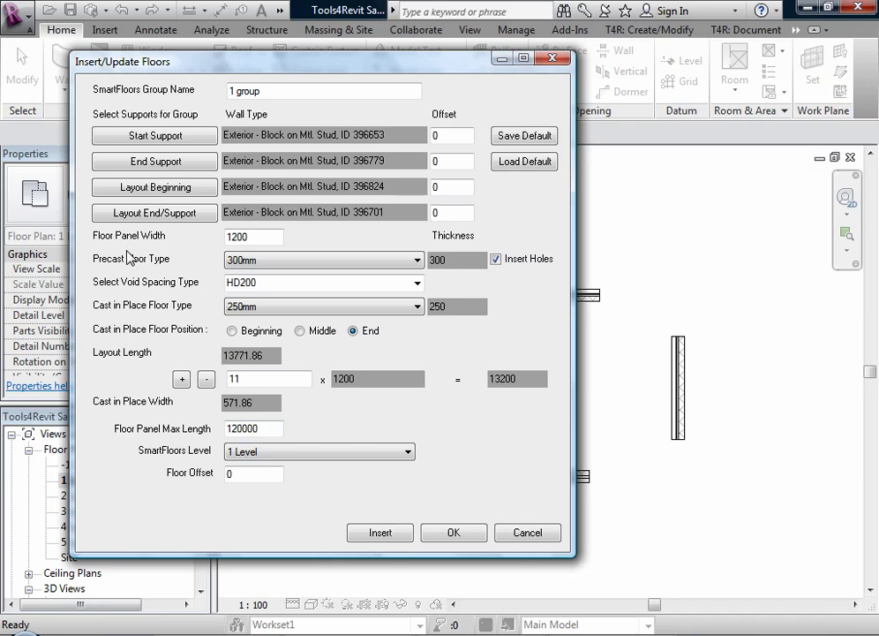
double_click(244, 236)
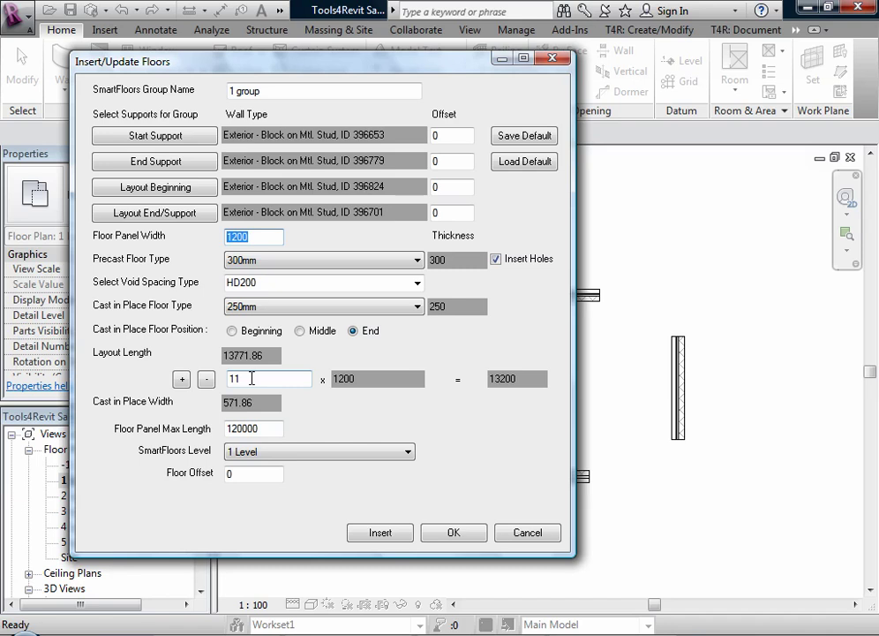
double_click(234, 378)
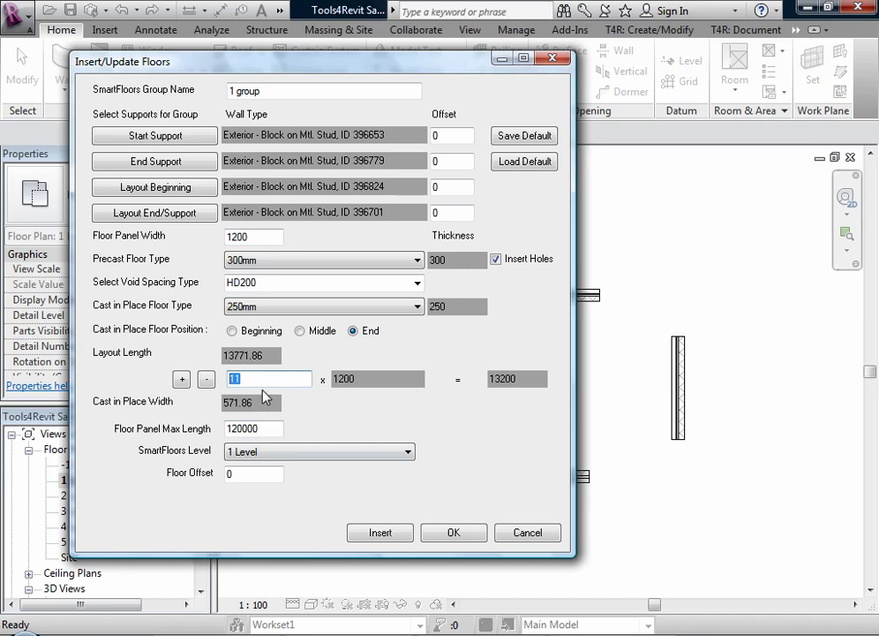
click(264, 379)
Lower the panel count from 11 to 10, widening the cast-in-place strip to 1771.86
click(208, 380)
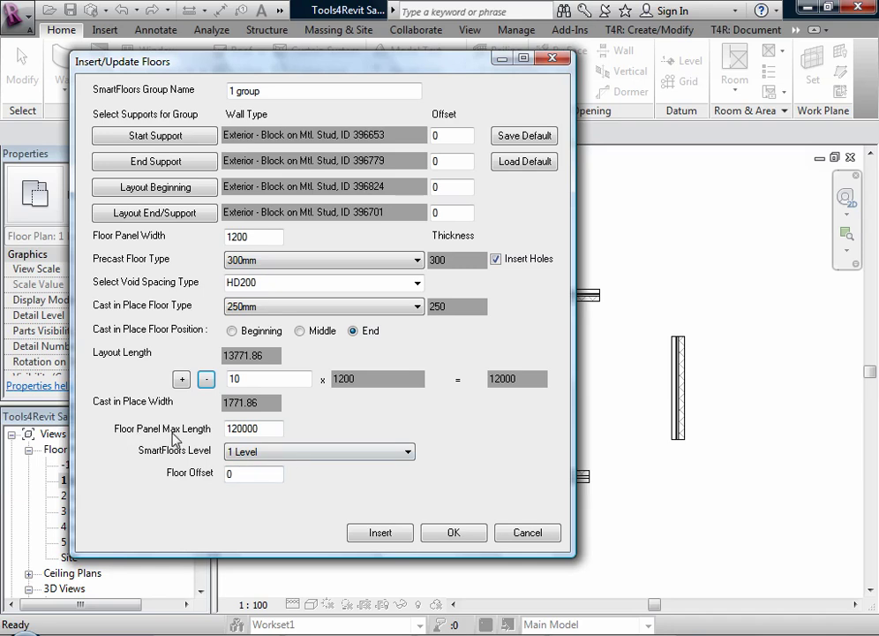
click(262, 429)
Insert the 10 precast slabs, then inspect them by orbiting the default 3D view
click(389, 535)
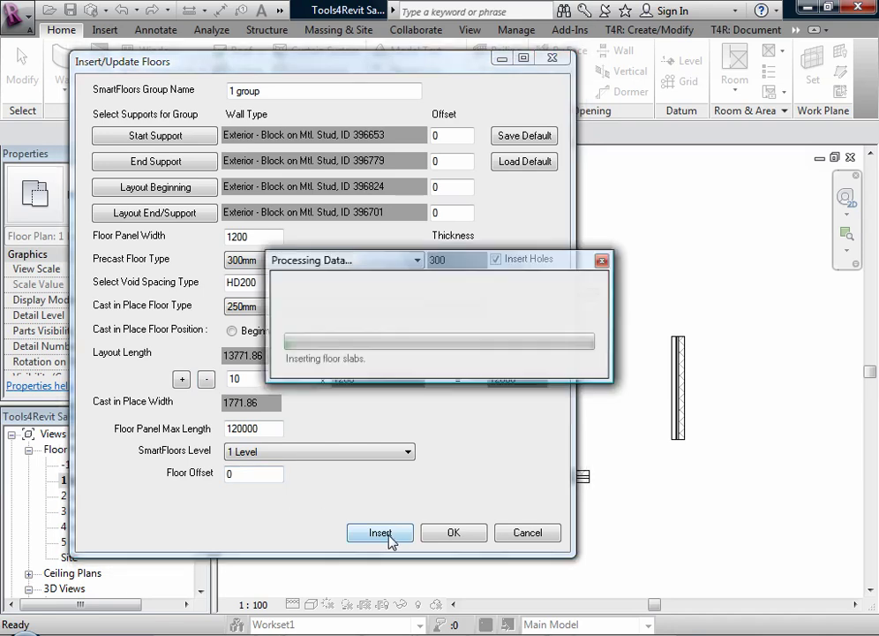
click(453, 537)
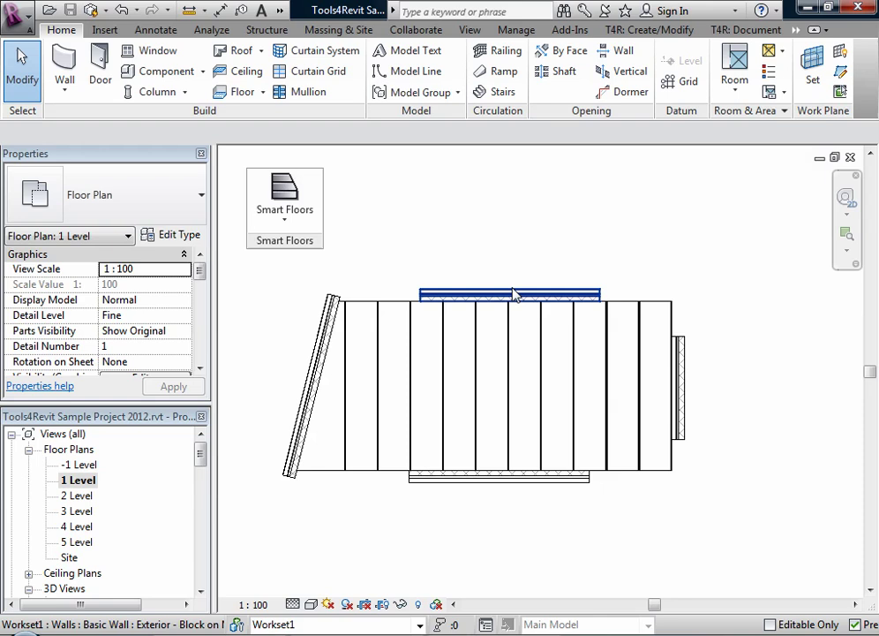
click(281, 9)
click(290, 32)
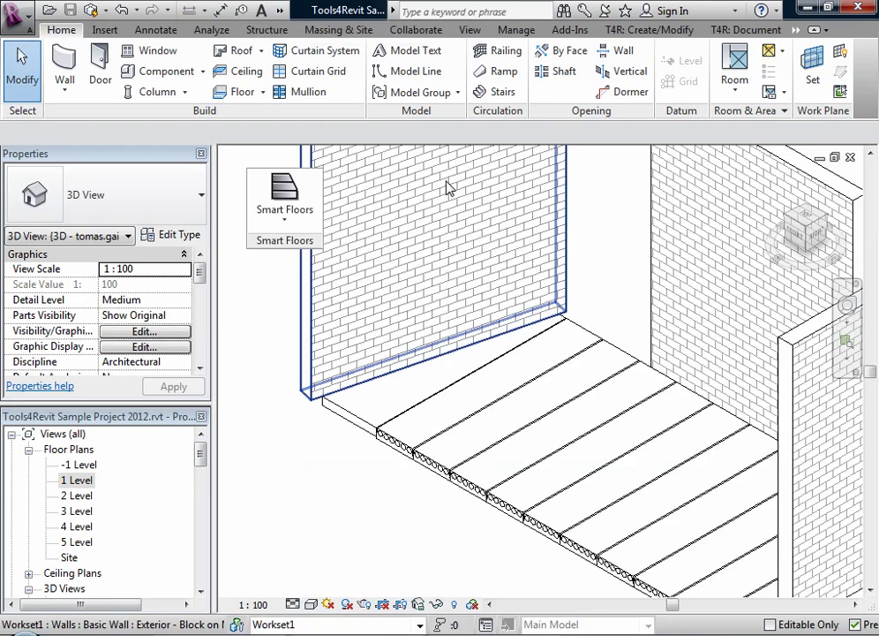
scroll(440, 334, down, 2)
shift+middle_drag(517, 467, 376, 484)
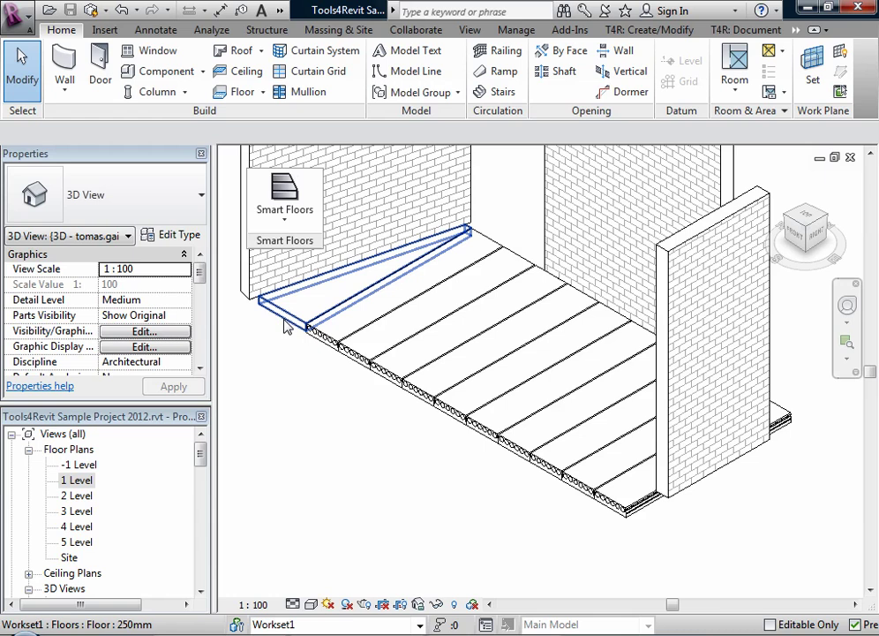
On Level 1, filter a box selection down to Floors and reopen Insert/Update Floors
double_click(74, 479)
drag(265, 322, 711, 504)
click(660, 78)
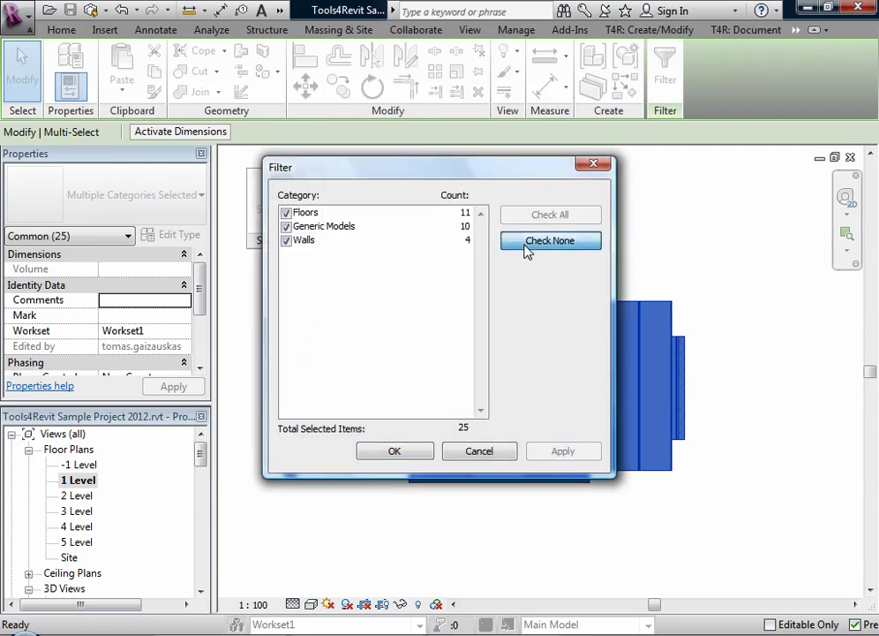
click(526, 243)
click(286, 213)
click(394, 451)
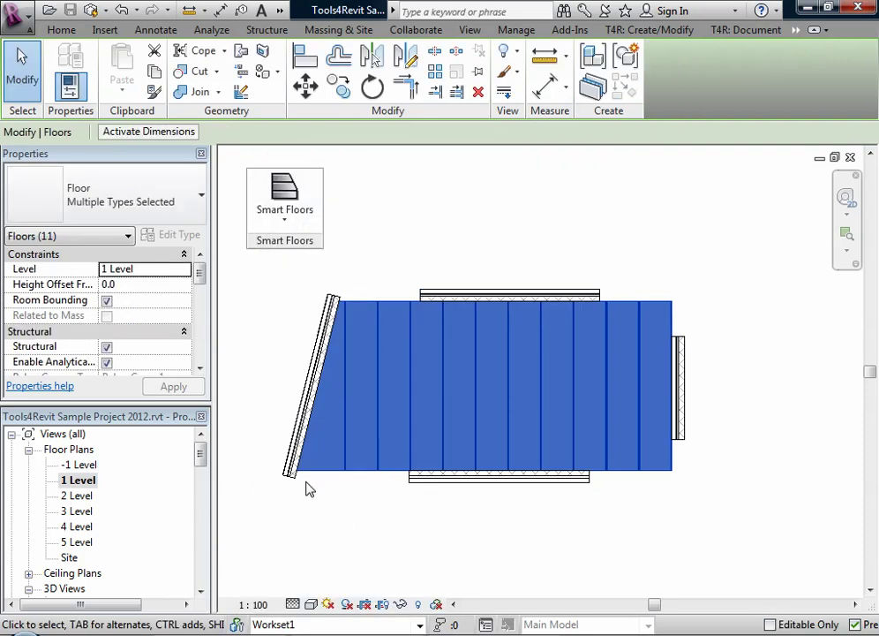
click(284, 227)
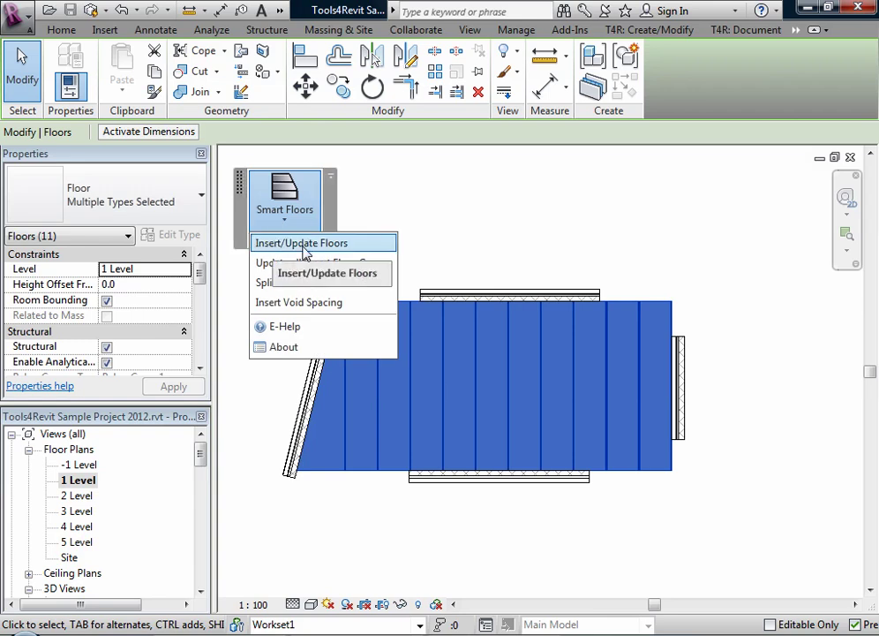
click(304, 252)
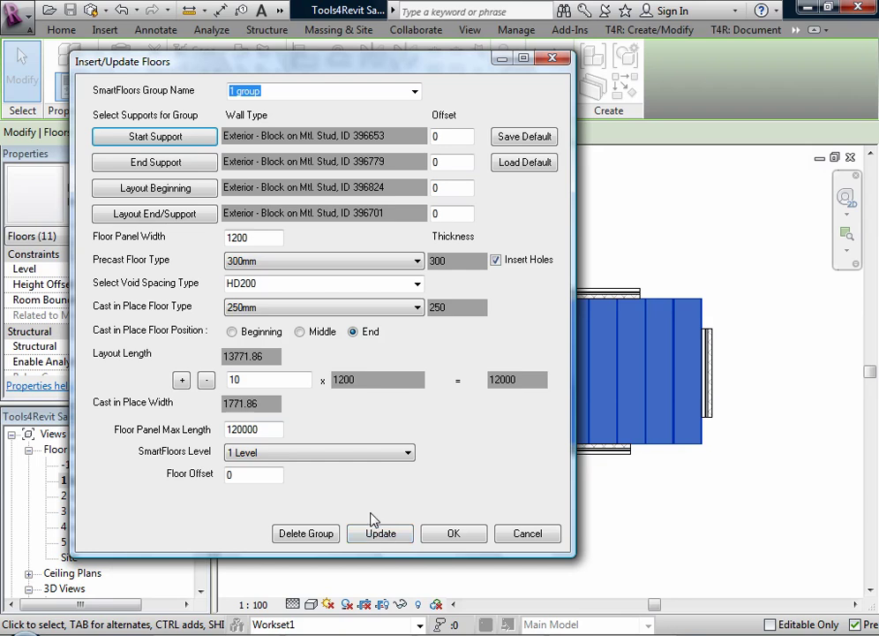
Untick Insert Holes and update the 10 slabs without voids
click(496, 260)
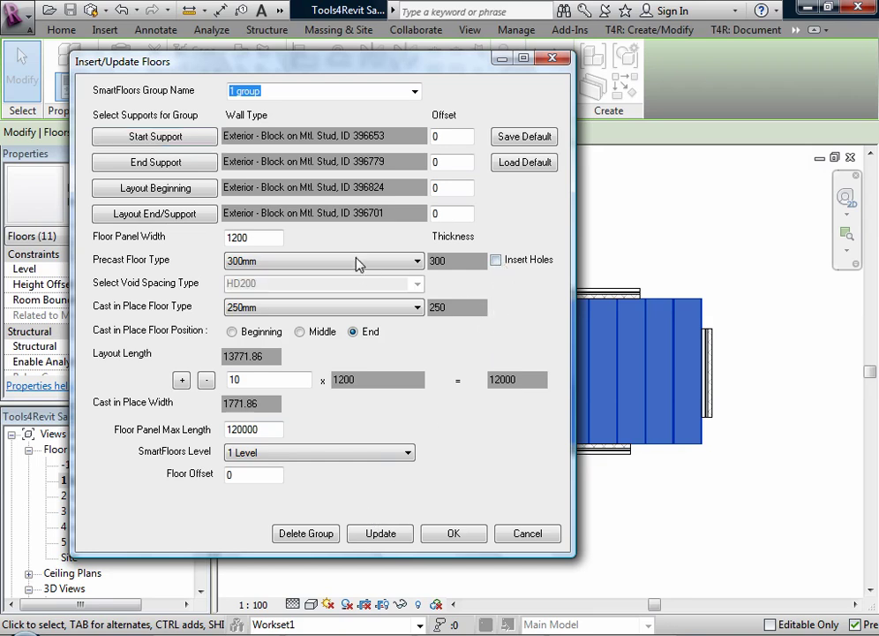
click(385, 534)
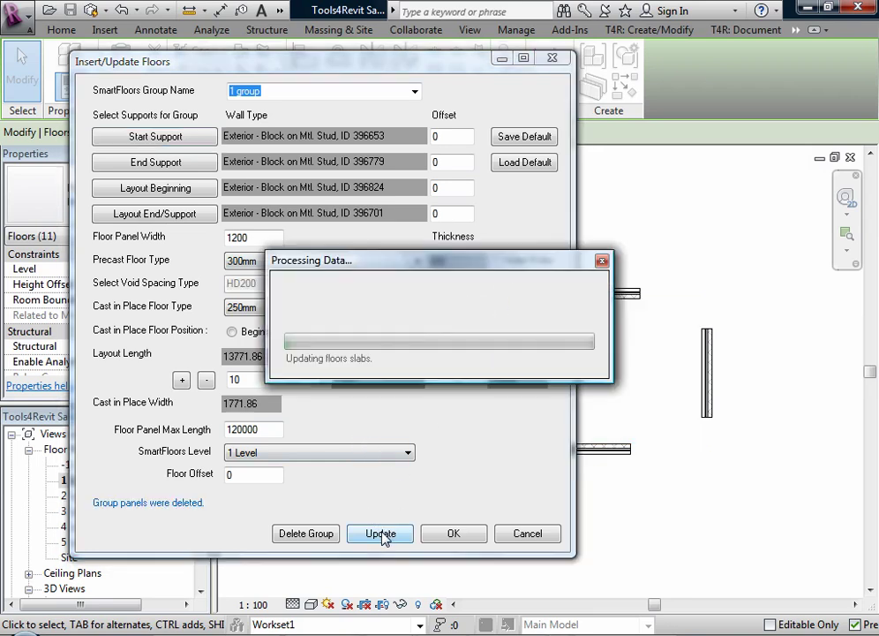
click(451, 535)
Check the slabs in the default 3D view, then return to the Level 1 plan
click(280, 11)
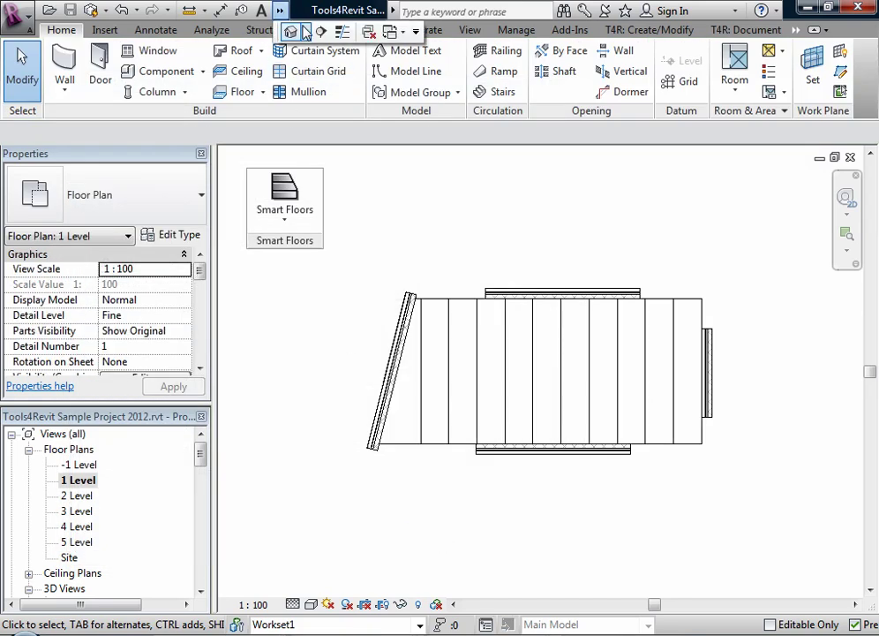
click(291, 33)
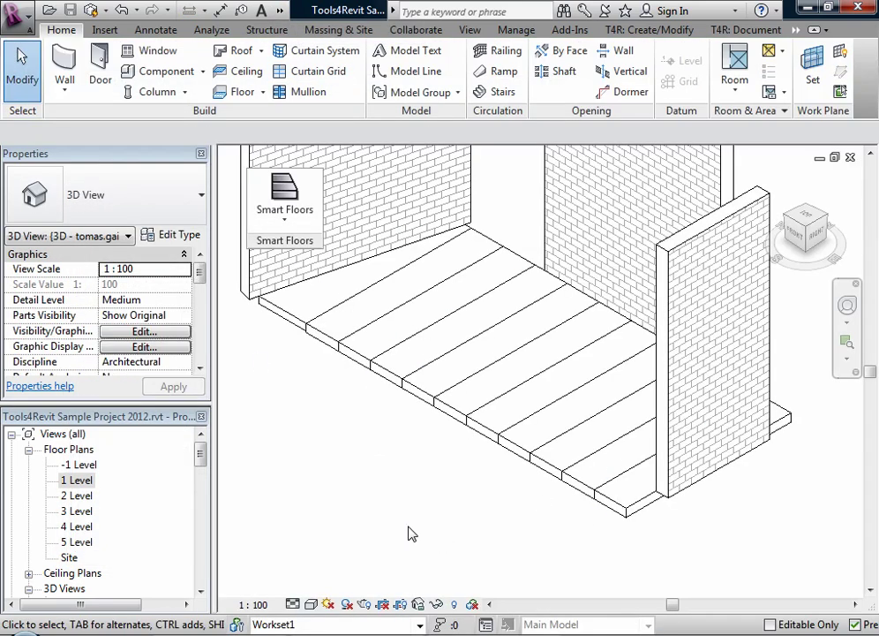
double_click(98, 484)
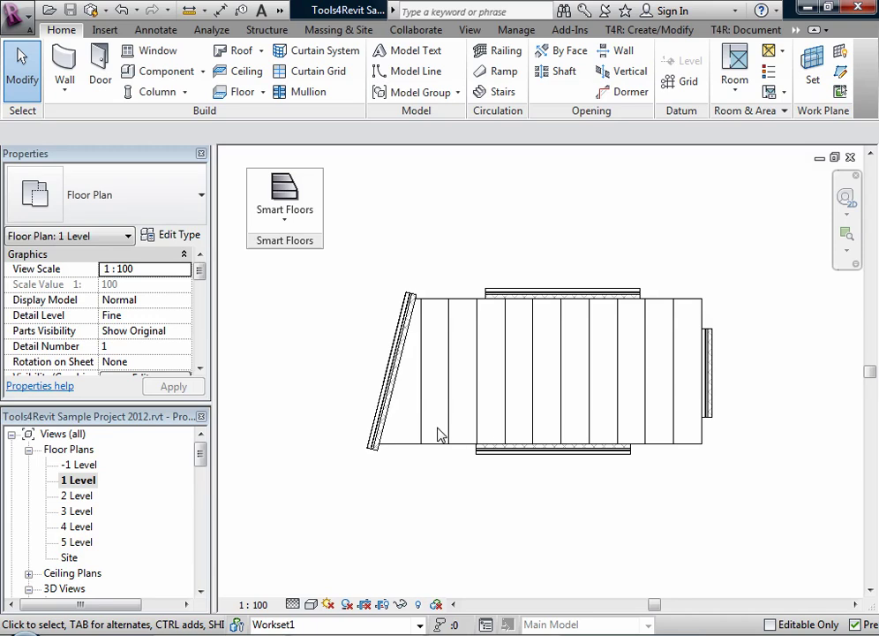
Drag the slanted left wall's top end leftward so the wall stands upright
click(405, 320)
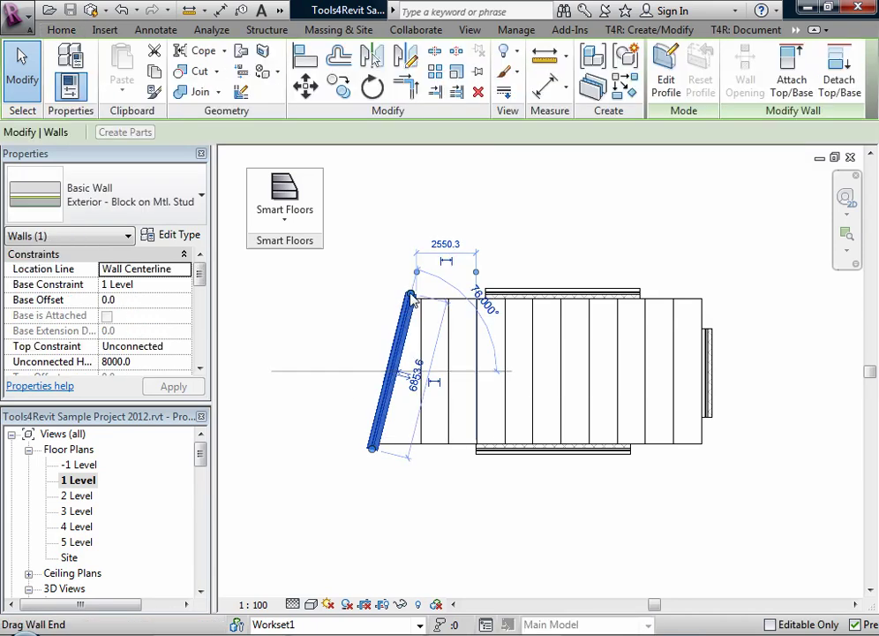
drag(410, 296, 379, 293)
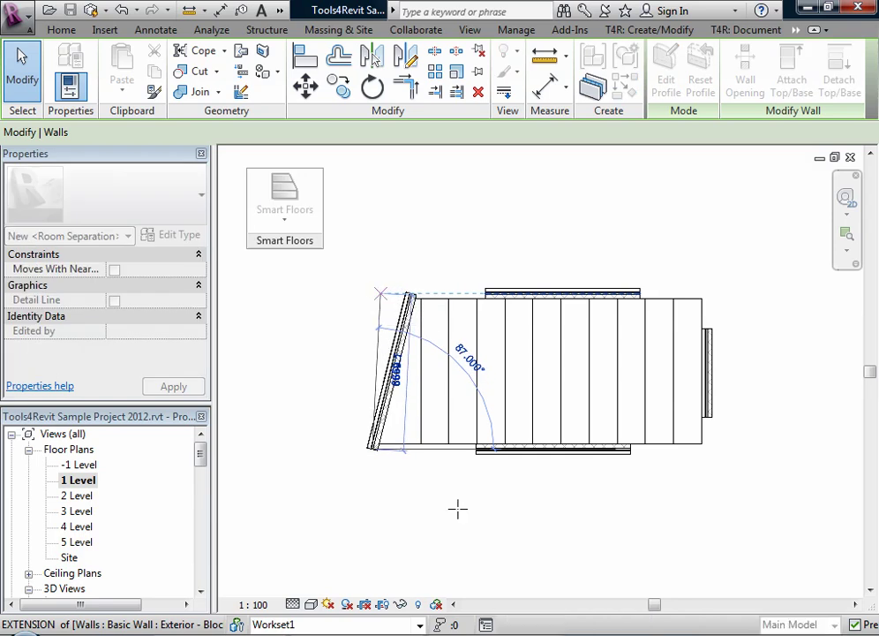
click(457, 520)
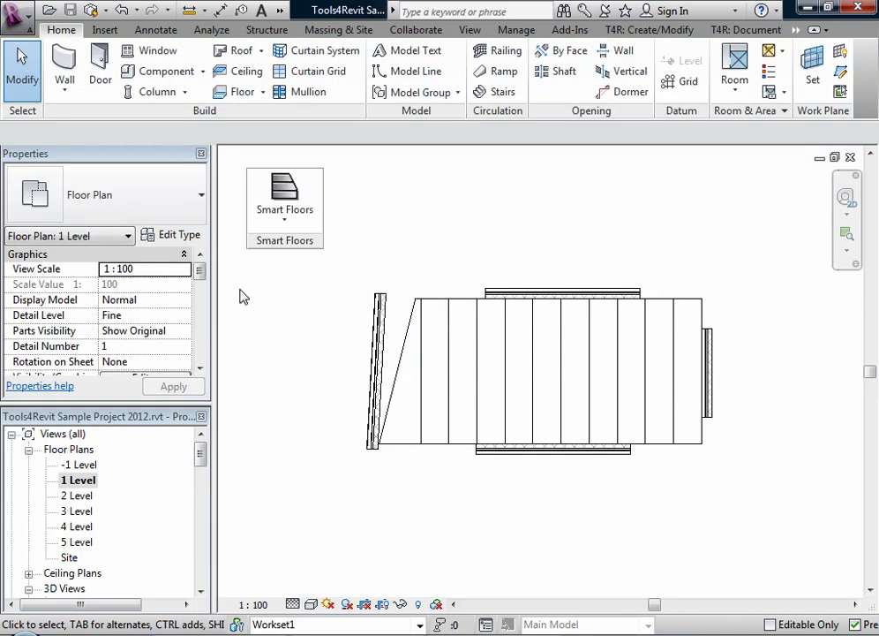
Update all Smart Floor Groups so the slabs refit to the straightened wall
click(284, 226)
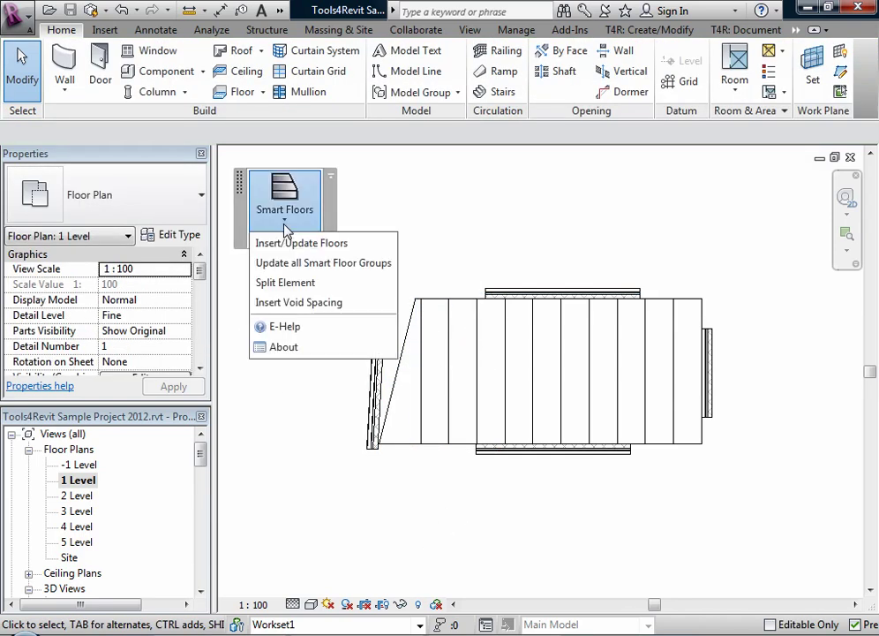
click(317, 263)
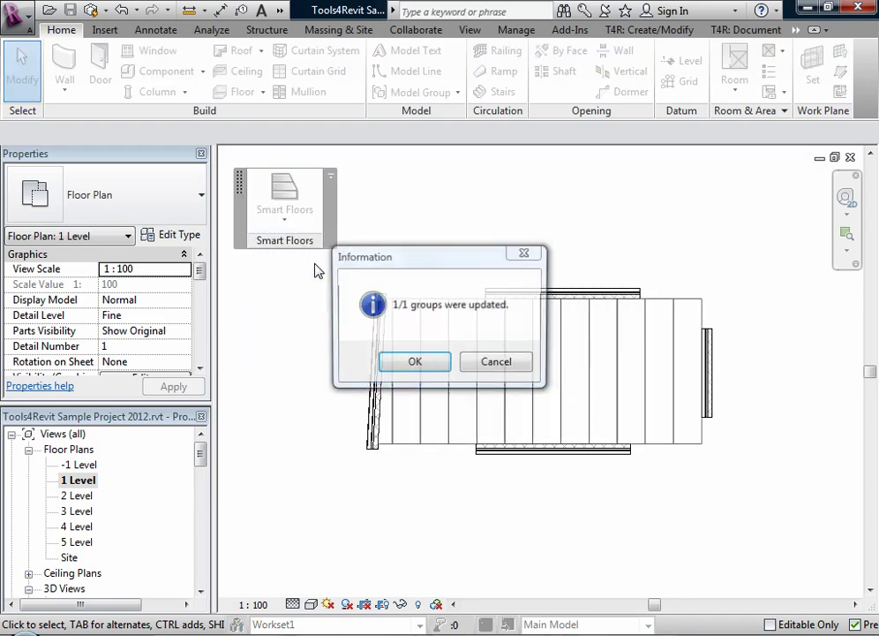
click(401, 361)
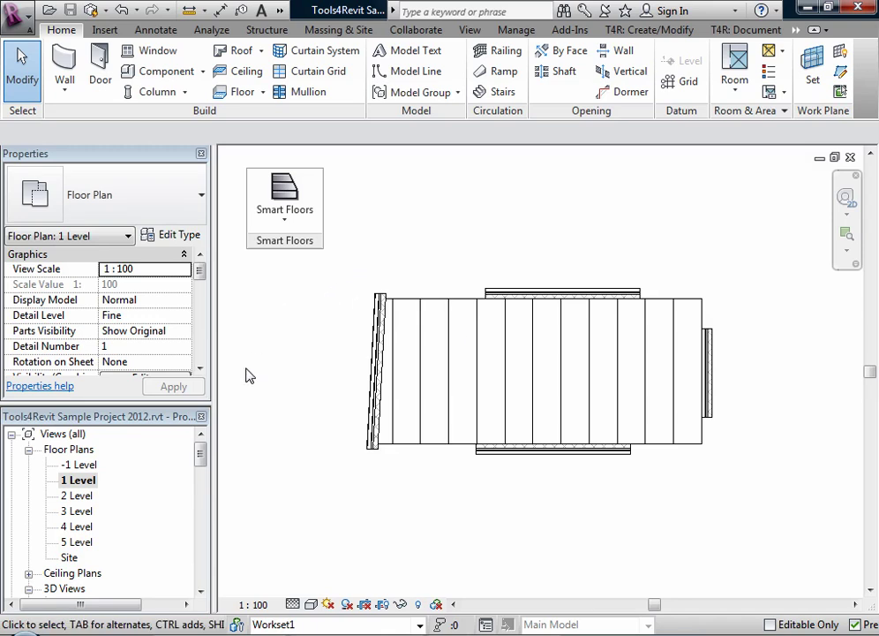
Draw a horizontal wall from left of the floors partway across the slabs
click(66, 92)
click(68, 124)
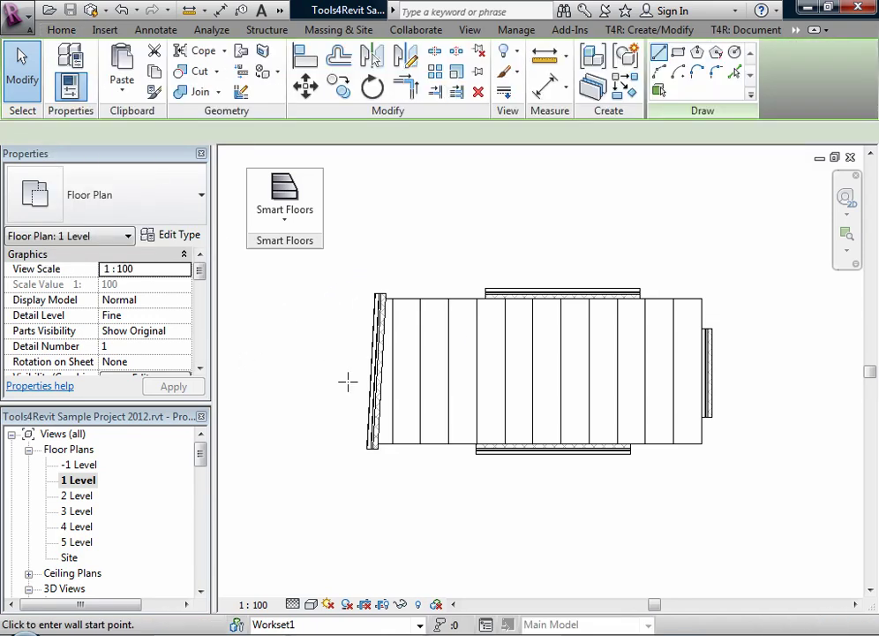
click(345, 359)
click(630, 360)
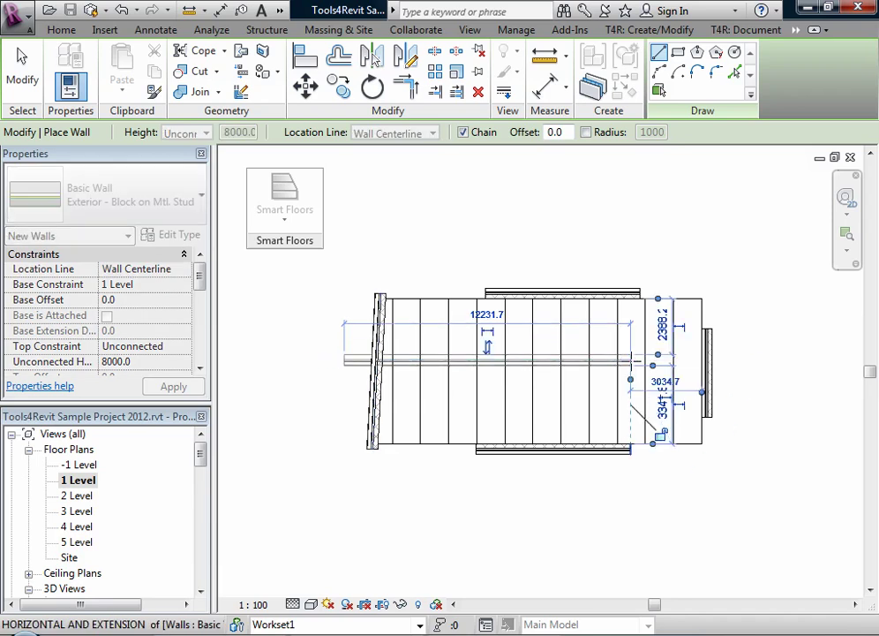
key(Escape)
key(Escape)
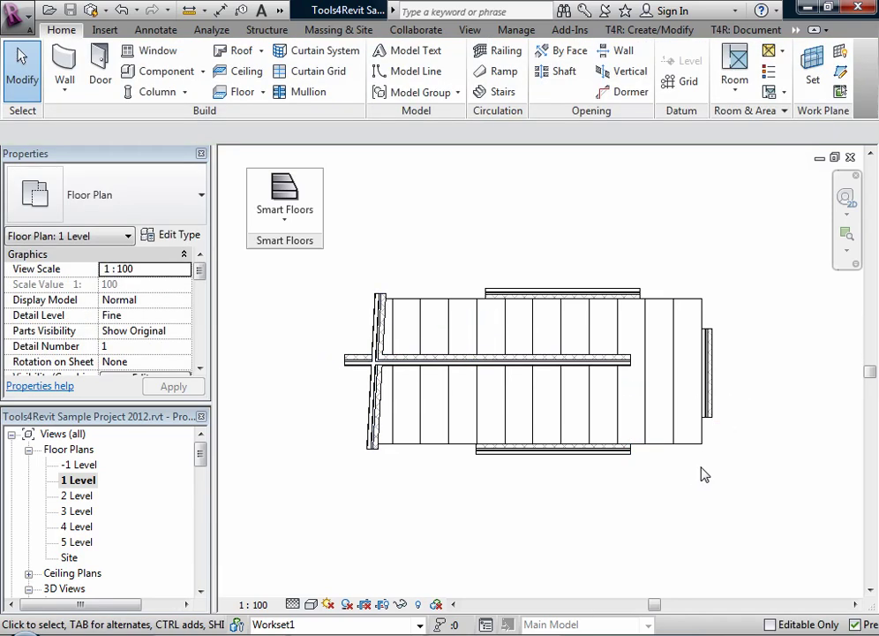
Split the three rightmost floor slabs along the new wall with SmartFloors Split Element
drag(710, 464, 644, 448)
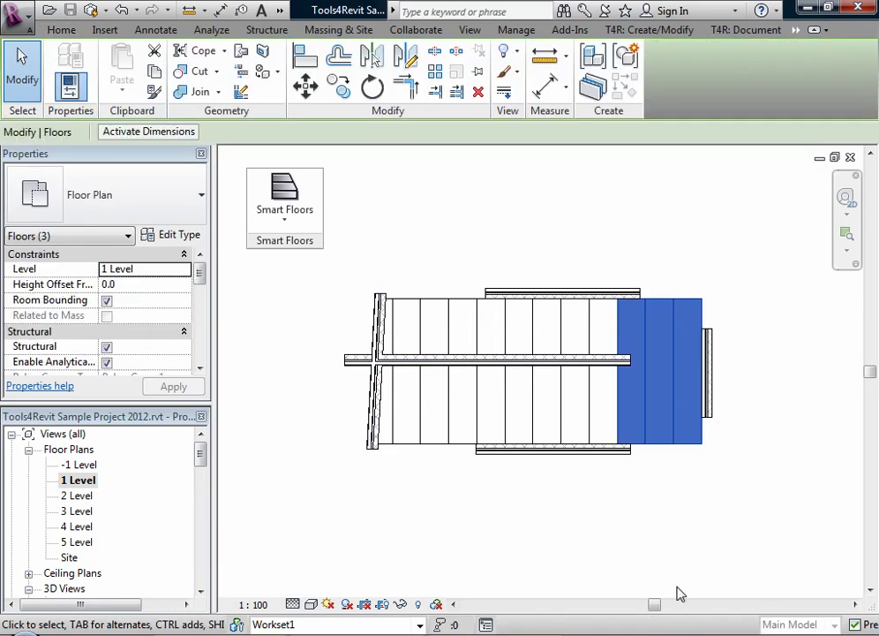
click(283, 228)
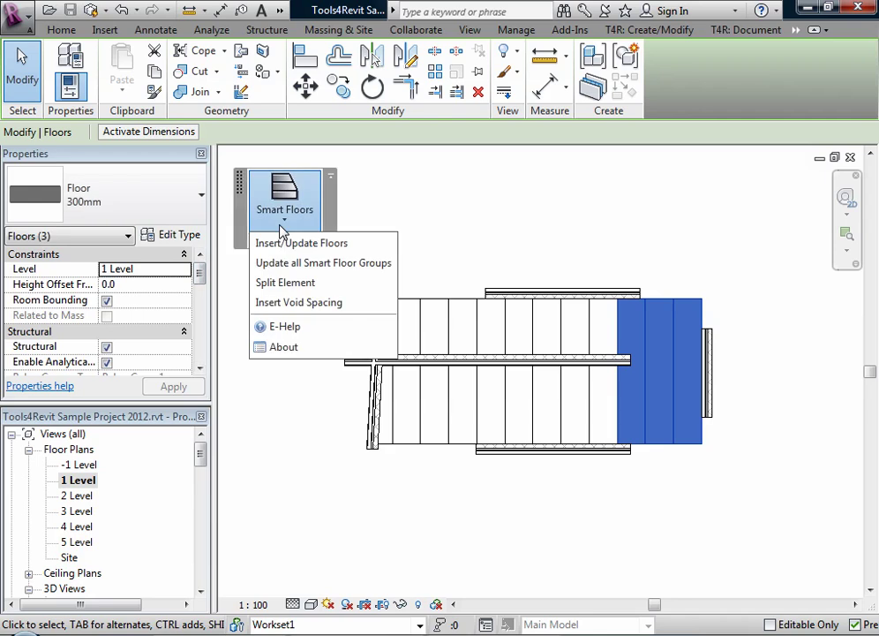
click(317, 284)
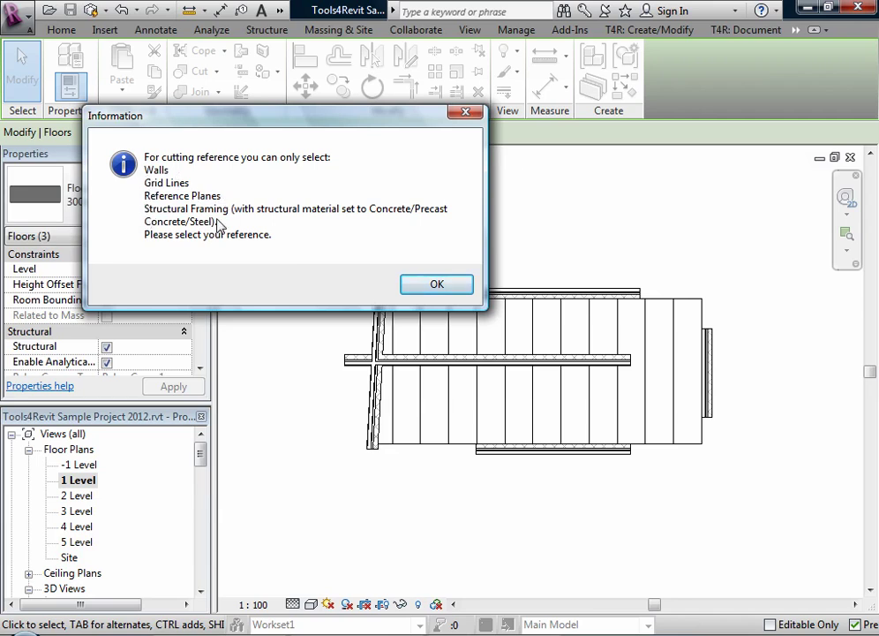
click(437, 285)
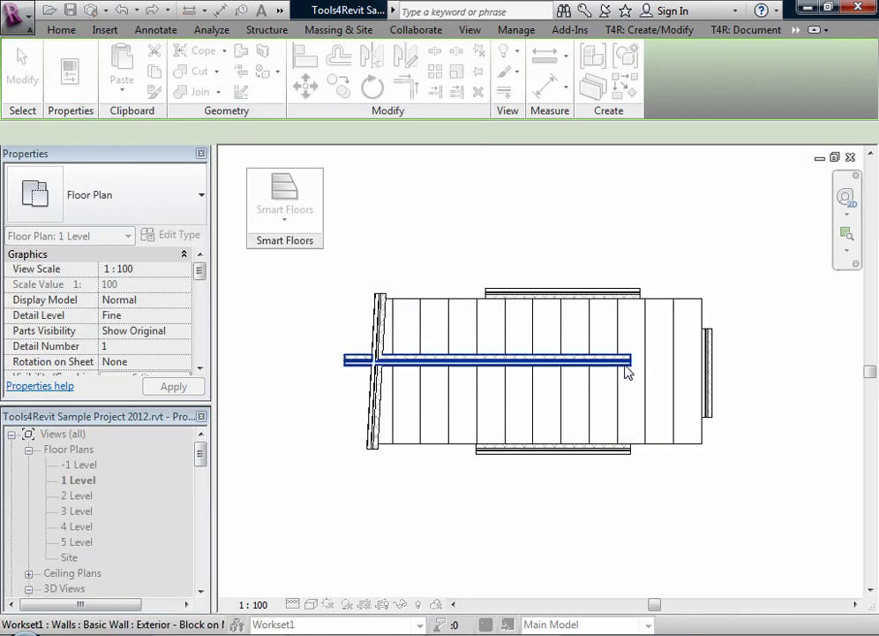
click(626, 369)
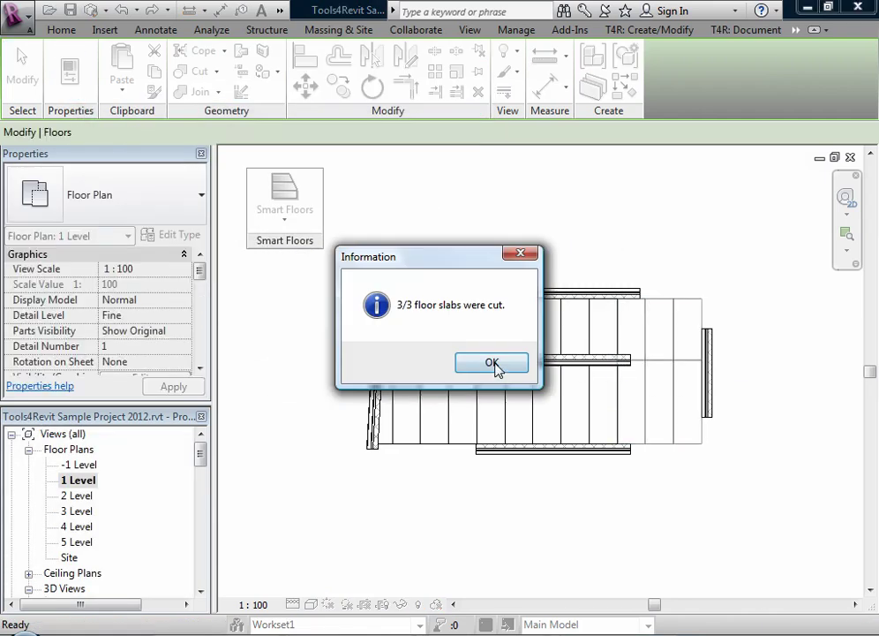
click(492, 364)
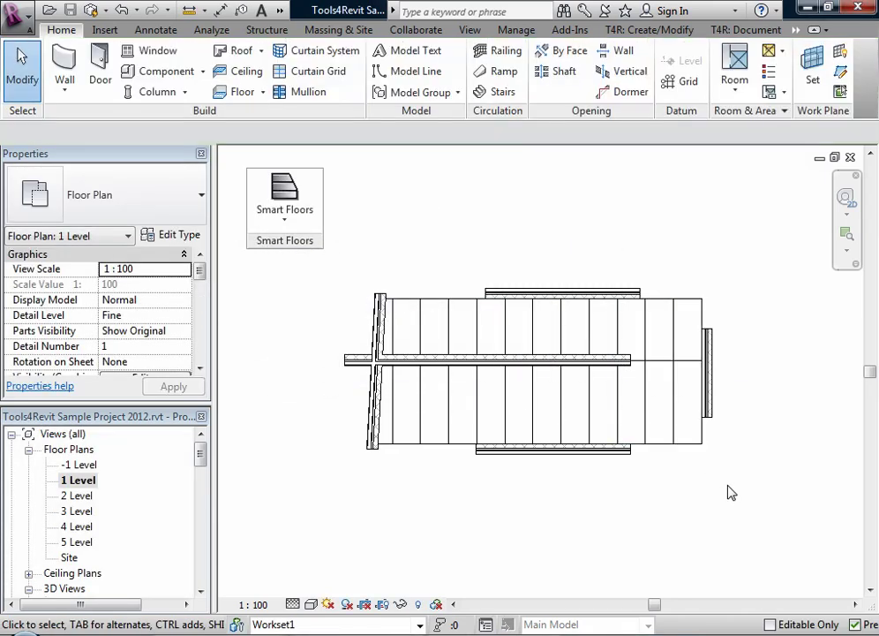
Inspect the upper and lower pieces of the split right-hand slabs
click(651, 445)
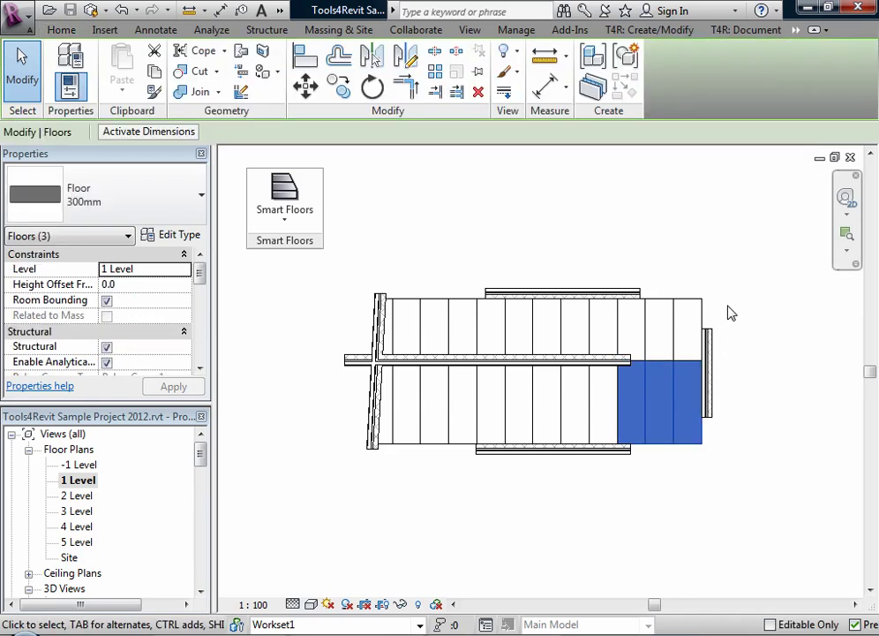
click(724, 314)
click(655, 302)
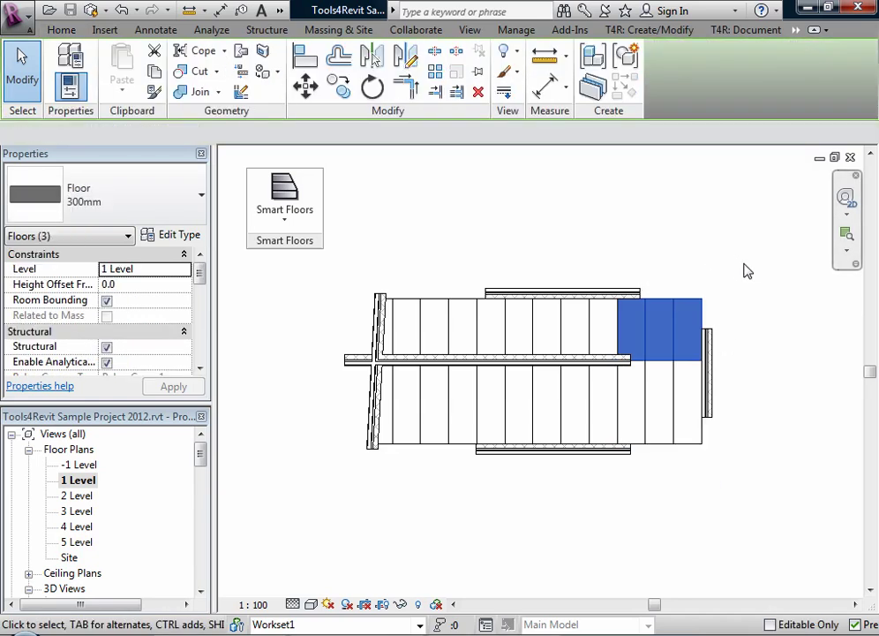
click(724, 468)
click(644, 437)
click(697, 504)
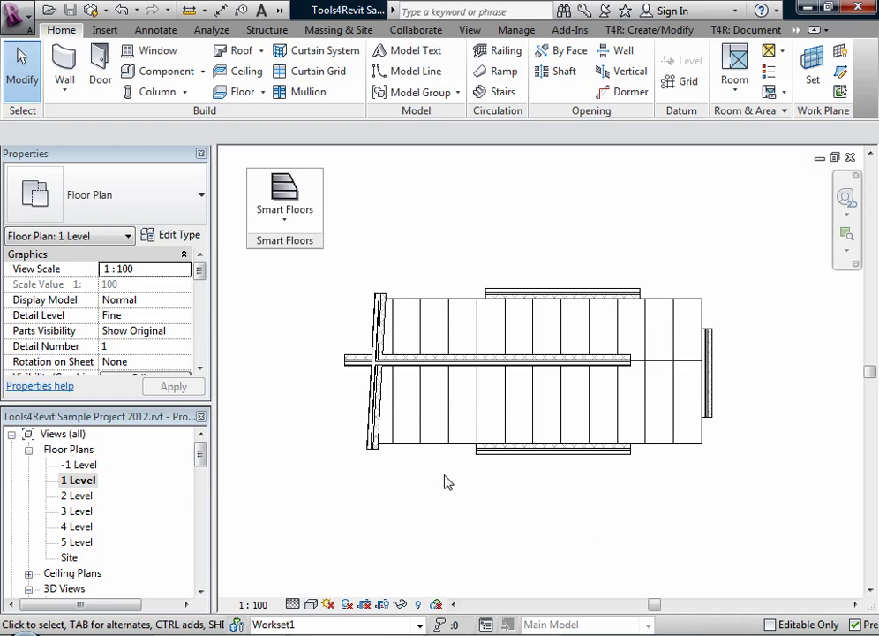
Insert HD200 void spacing into the three leftmost floor slabs via SmartFloors
click(410, 430)
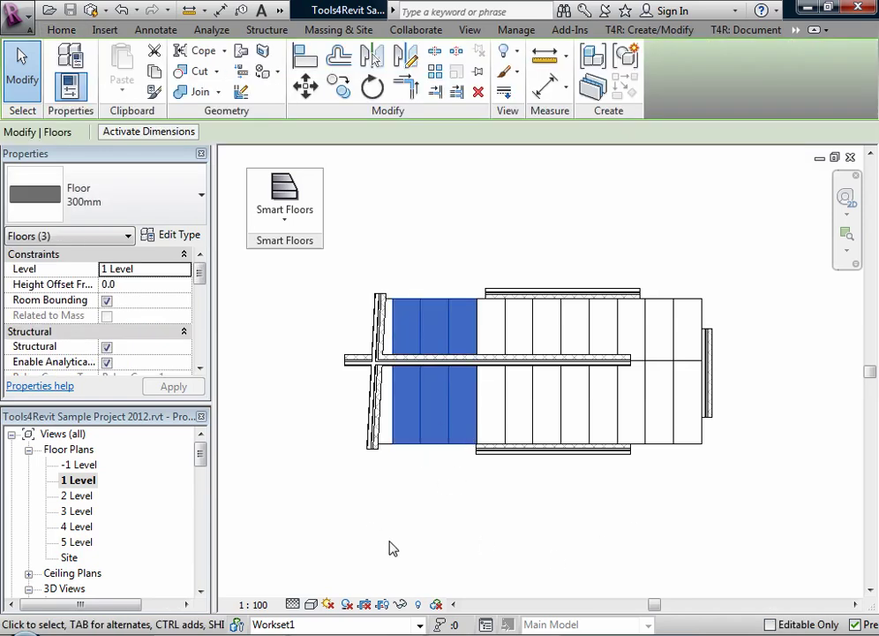
click(275, 230)
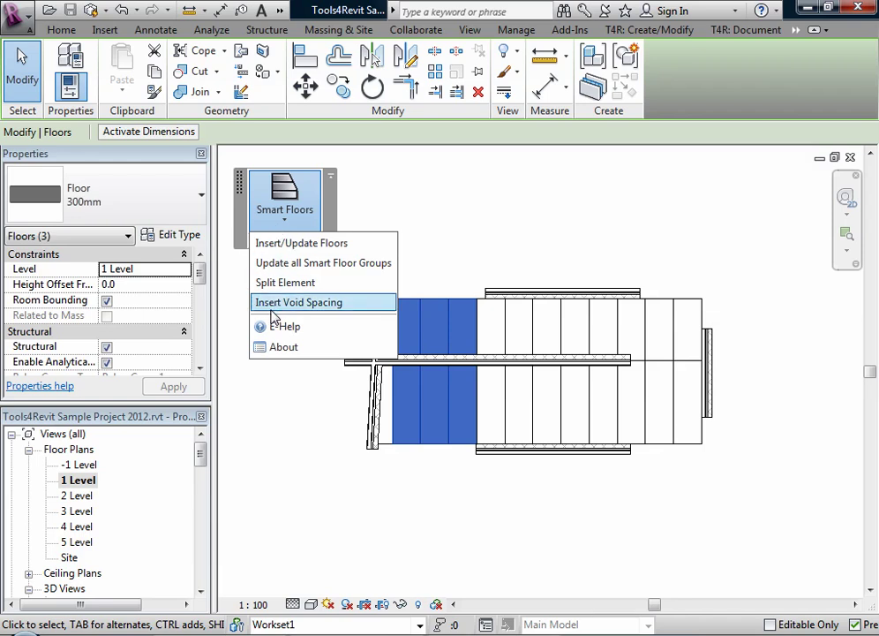
click(315, 304)
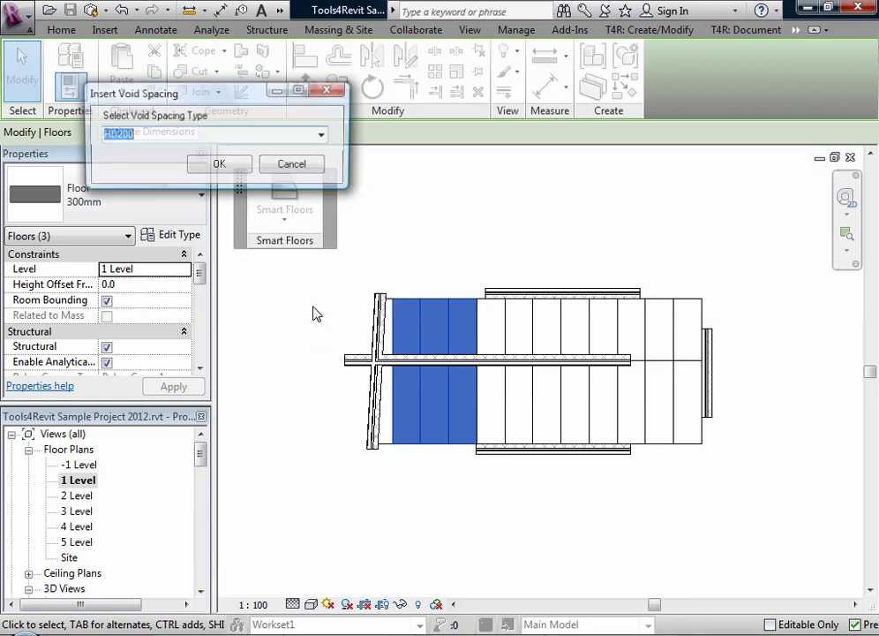
click(322, 138)
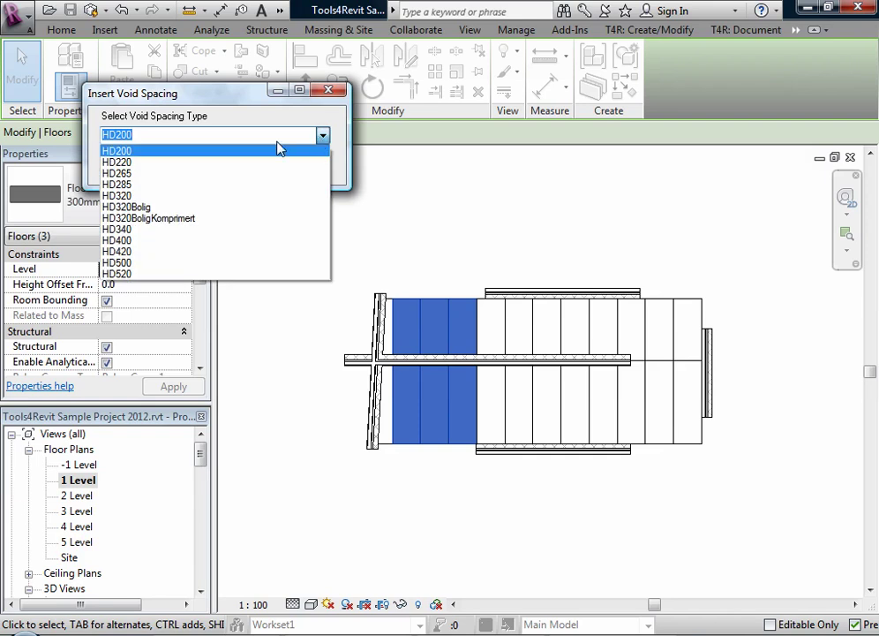
click(133, 152)
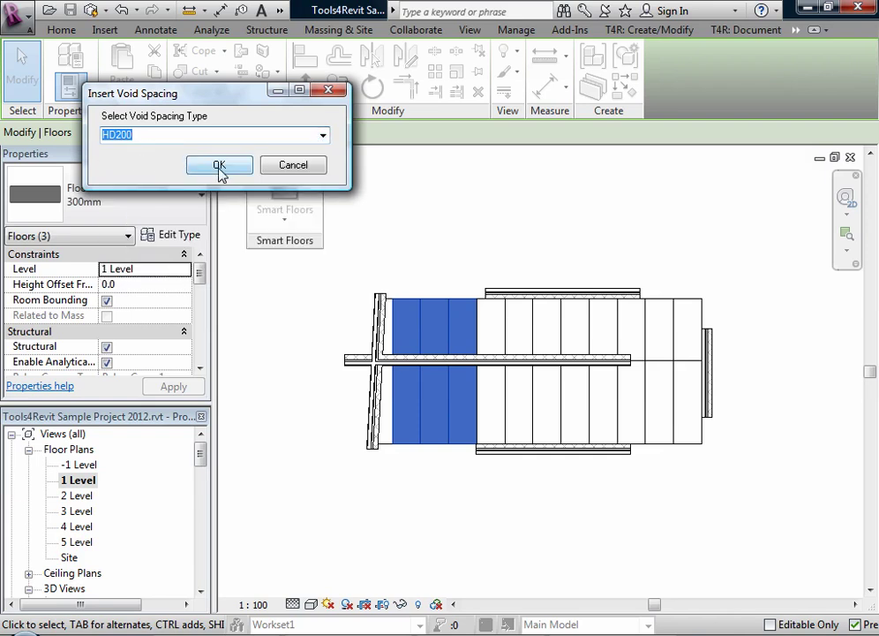
click(221, 167)
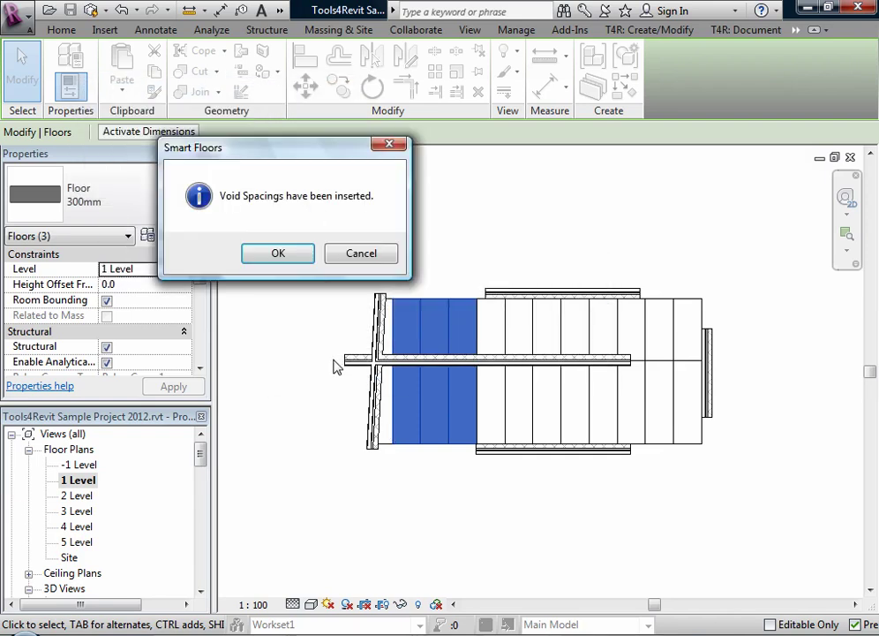
click(285, 256)
Deselect the floors and zoom into the default 3D view to see the HD200 voids
click(311, 480)
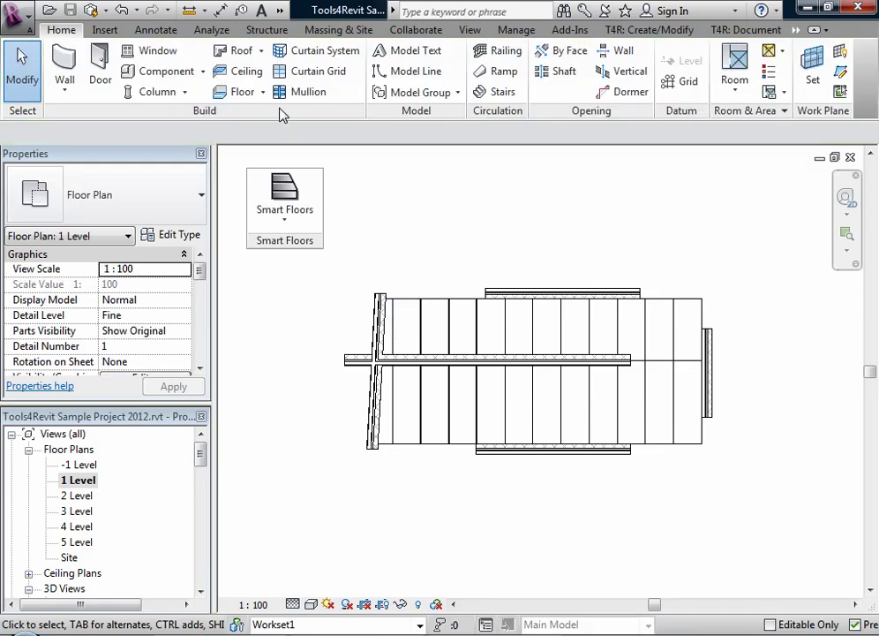
click(280, 9)
click(292, 33)
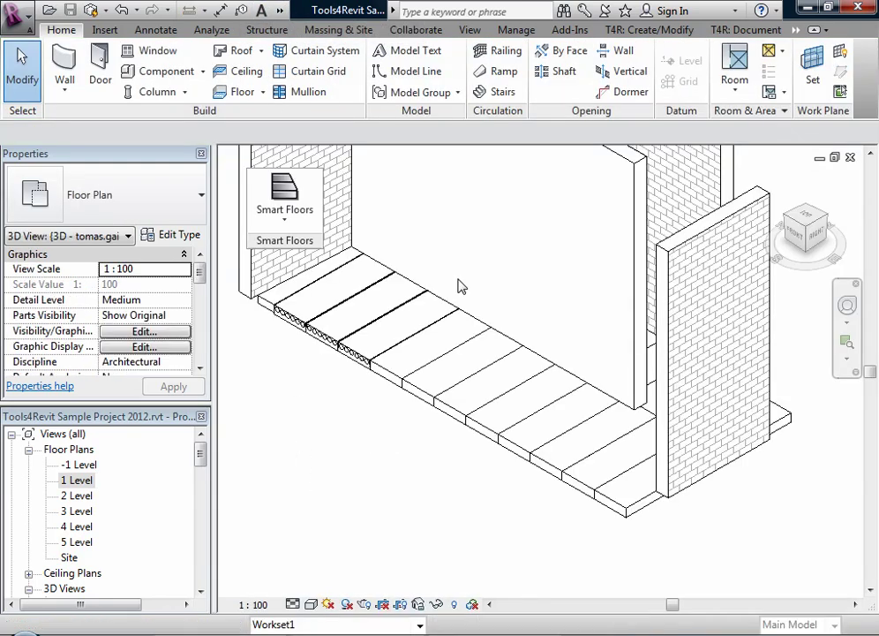
scroll(266, 332, up, 2)
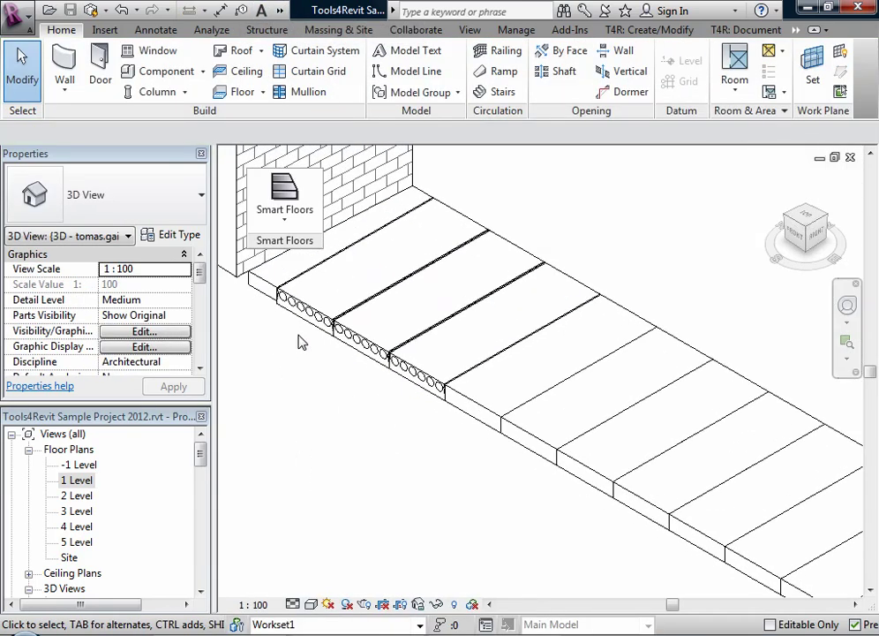